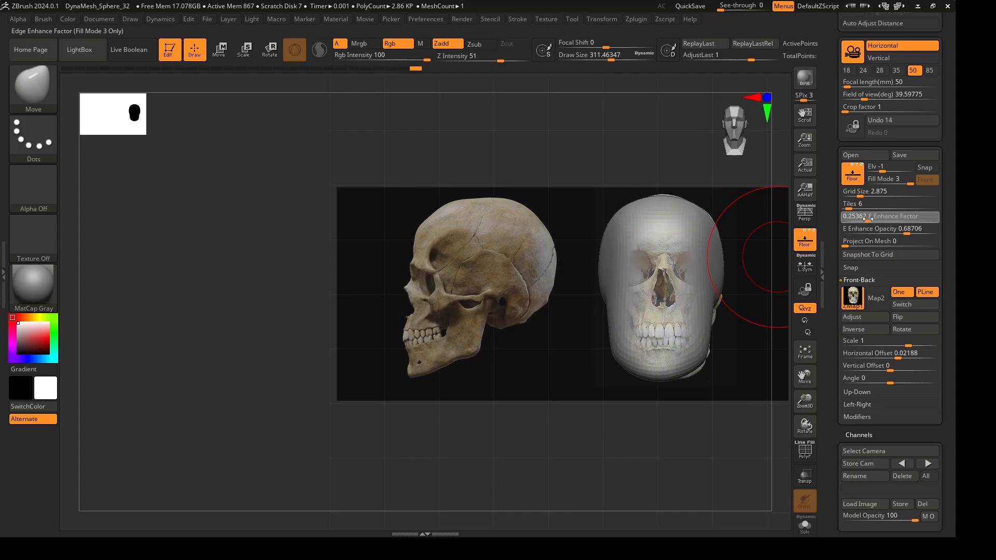
Set the floor grid's edge enhance factor to about 0.74.
click(805, 243)
click(804, 242)
click(807, 201)
ctrl+right_drag(780, 234, 767, 290)
click(805, 165)
ctrl+right_drag(700, 266, 674, 249)
drag(876, 218, 912, 218)
Turn on the polygon wireframe display for the elongated head mesh.
click(807, 240)
click(805, 239)
click(805, 240)
click(805, 240)
click(805, 451)
ctrl+right_drag(679, 332, 674, 280)
right_drag(674, 280, 643, 283)
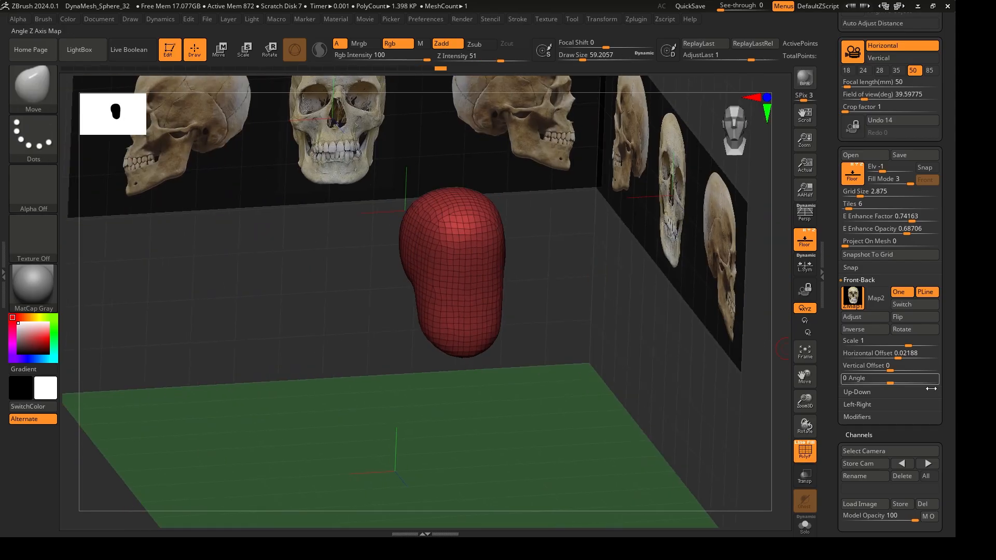
scroll(929, 384, up, 10)
click(884, 151)
click(871, 334)
click(873, 372)
shift+right_drag(638, 249, 560, 249)
key(w)
key(q)
key(w)
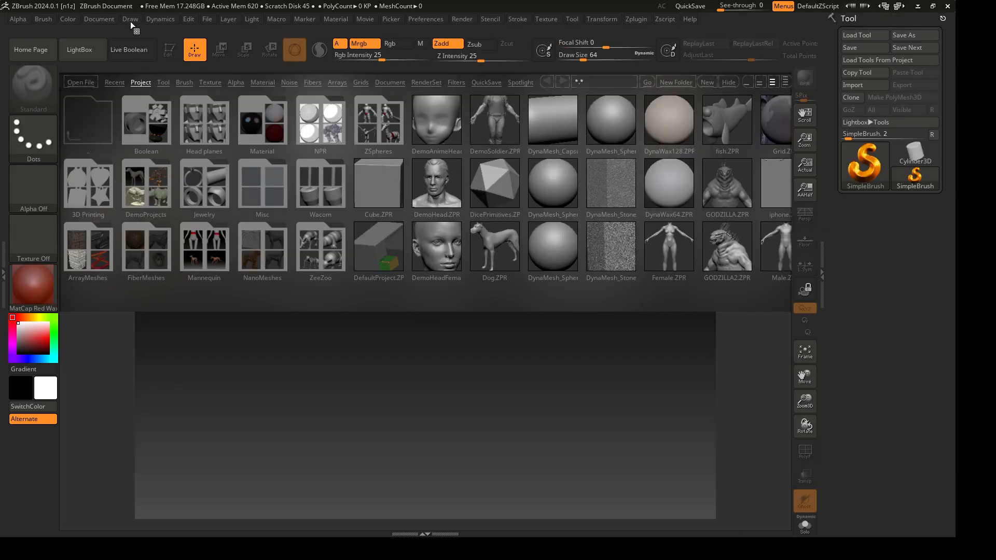
Dock the Draw palette in the side tray.
click(130, 19)
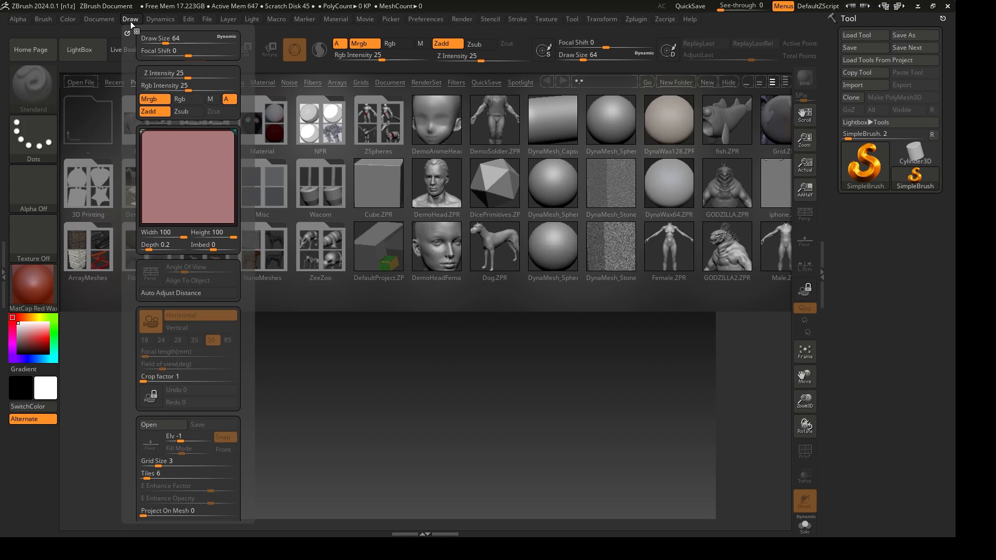
mouse_move(127, 33)
mouse_down()
mouse_move(594, 101)
mouse_move(845, 233)
mouse_move(827, 230)
mouse_up()
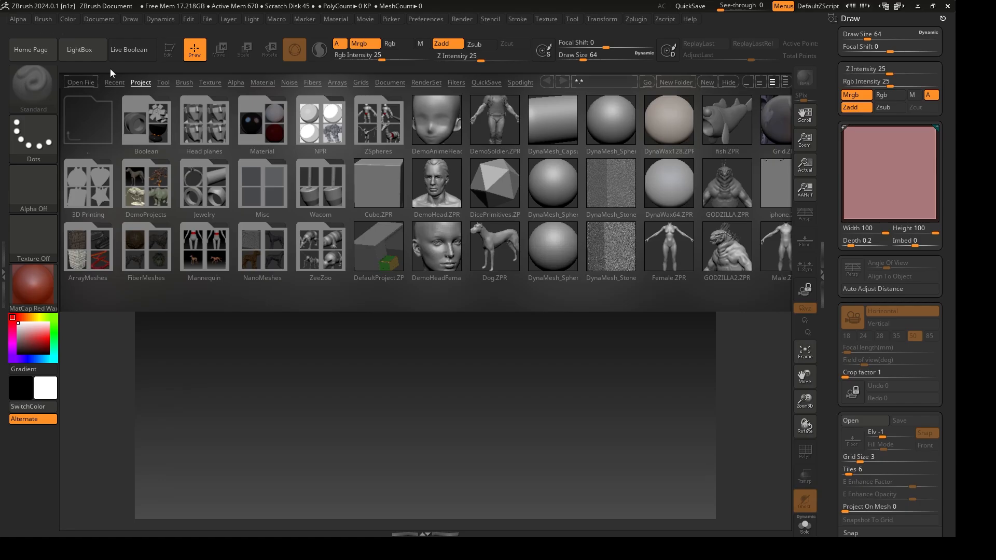
Load the DynaMesh_Sphere_32 project from LightBox.
click(91, 56)
click(91, 56)
double_click(560, 243)
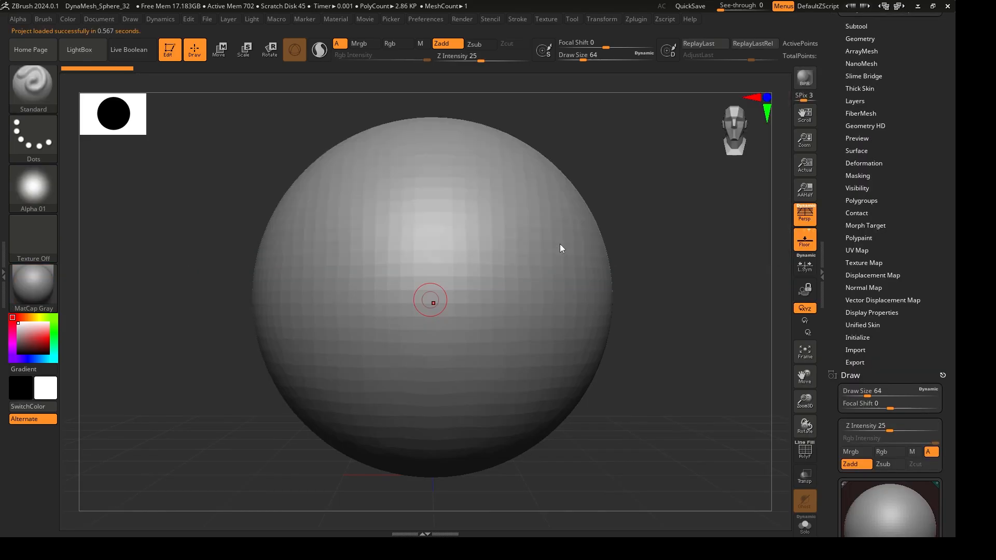
ctrl+right_drag(684, 274, 655, 235)
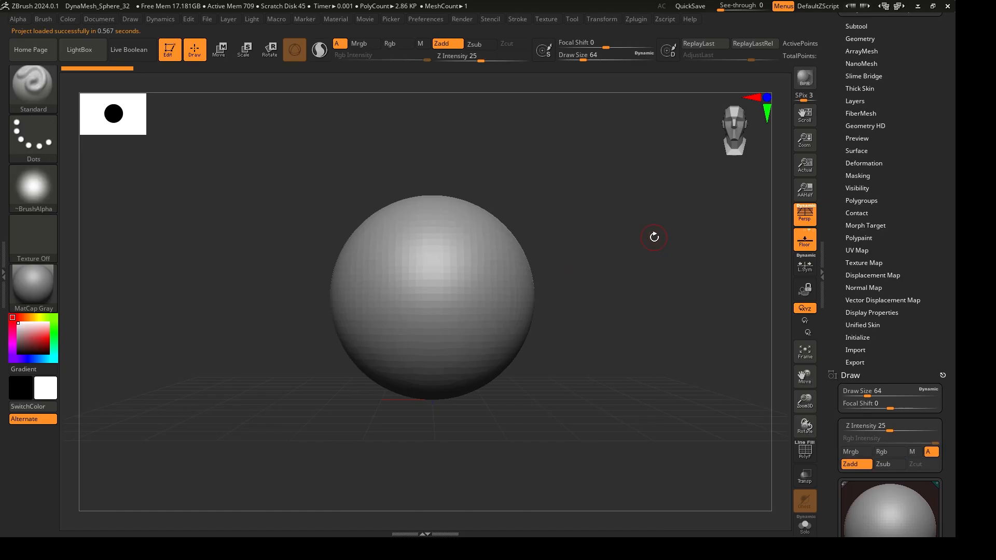
Toggle the floor grid off and back on to examine its display beneath the sphere.
scroll(840, 326, down, 10)
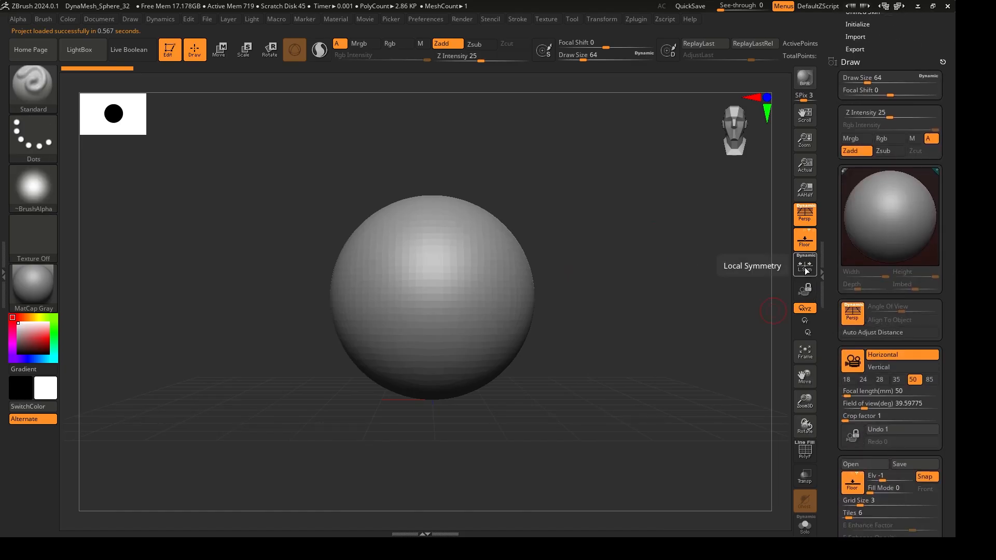
click(805, 242)
click(807, 243)
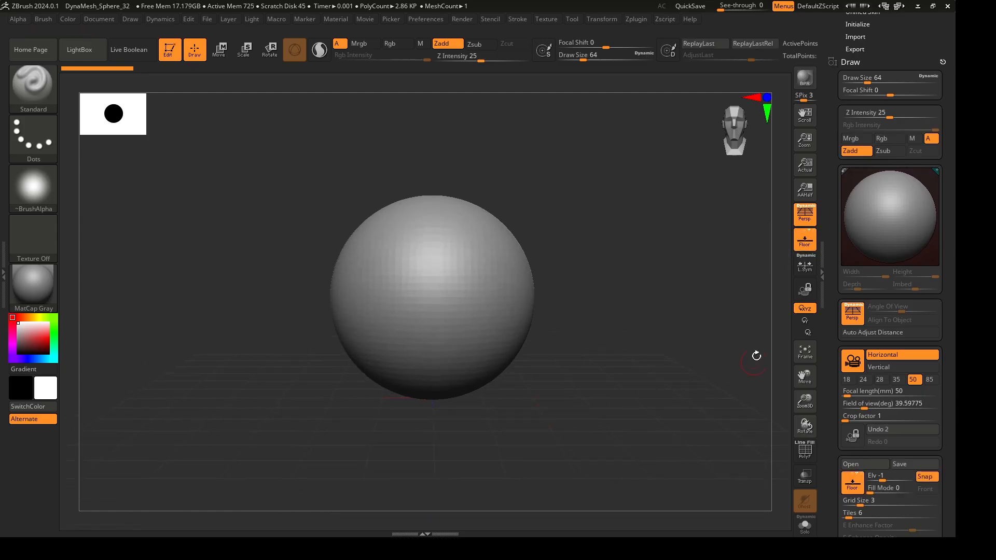
click(809, 245)
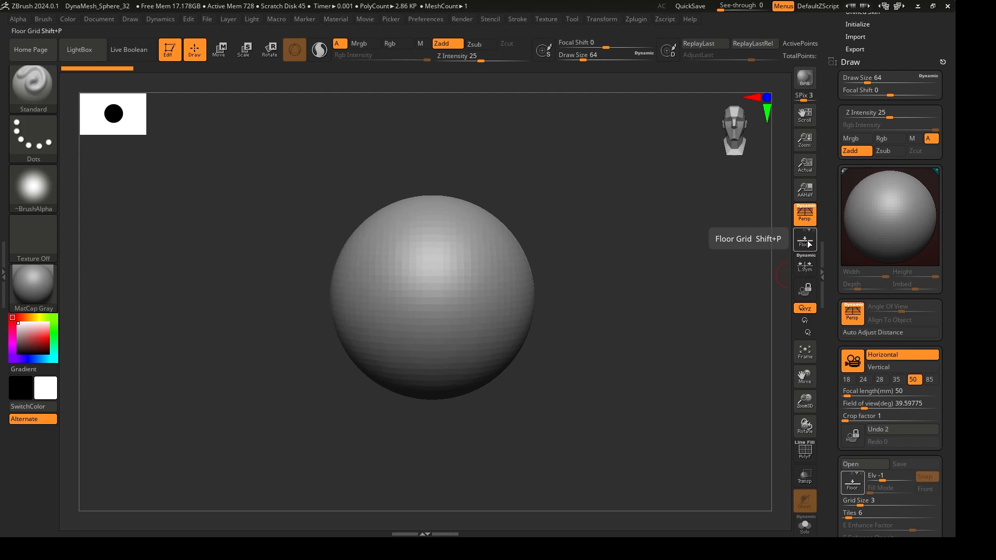
click(809, 244)
Set the floor grid's fill mode to 3 and its grid size to 2.875.
scroll(949, 363, down, 5)
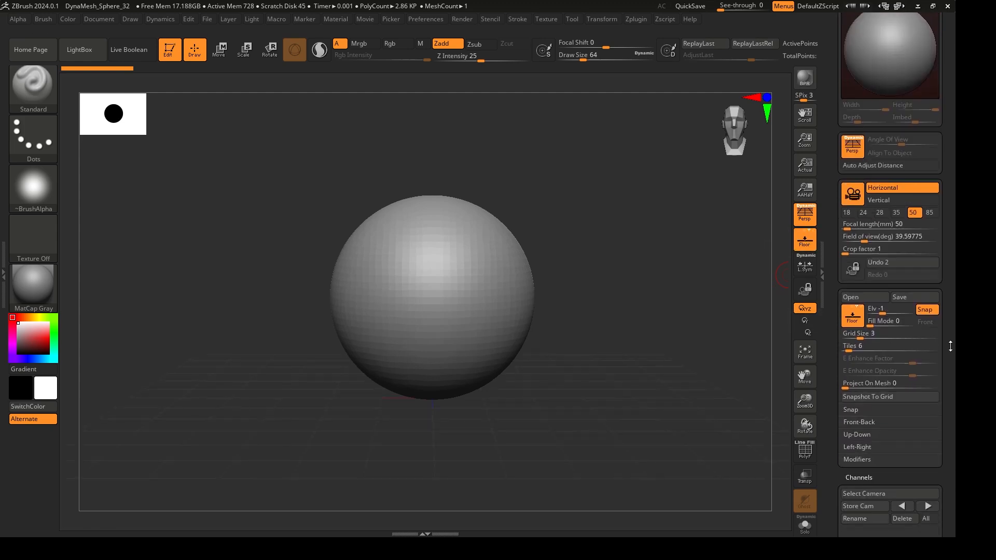
scroll(949, 339, down, 1)
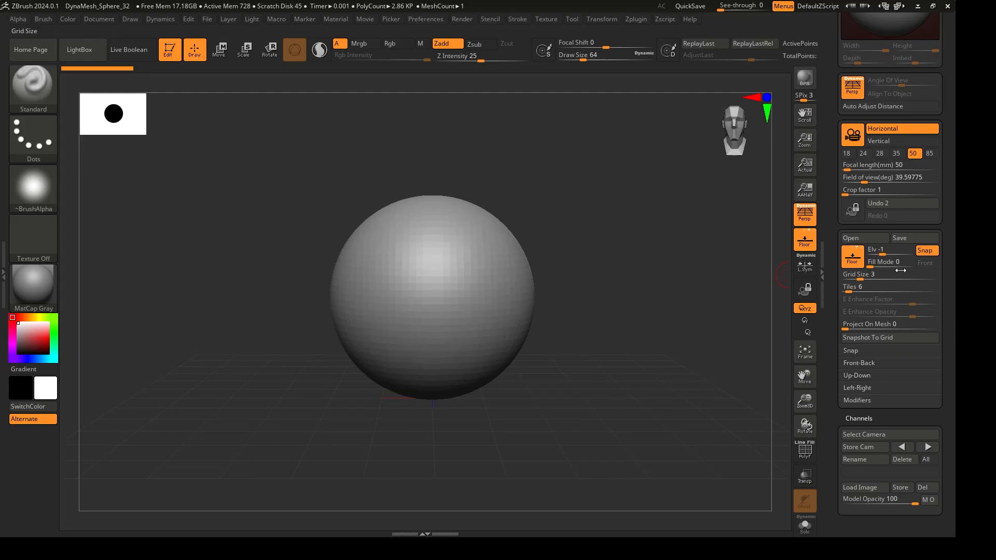
drag(891, 262, 905, 261)
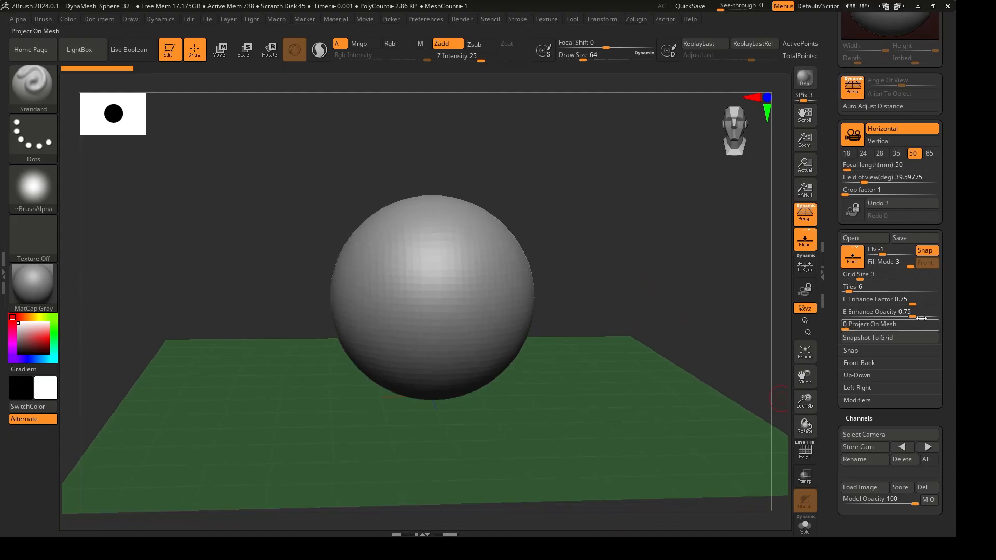
drag(882, 251, 886, 251)
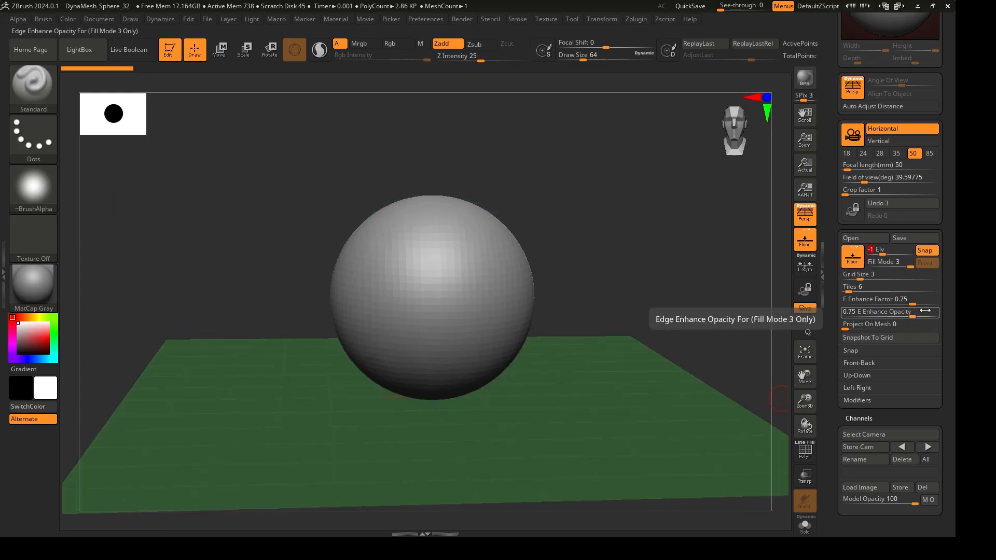
drag(857, 274, 856, 275)
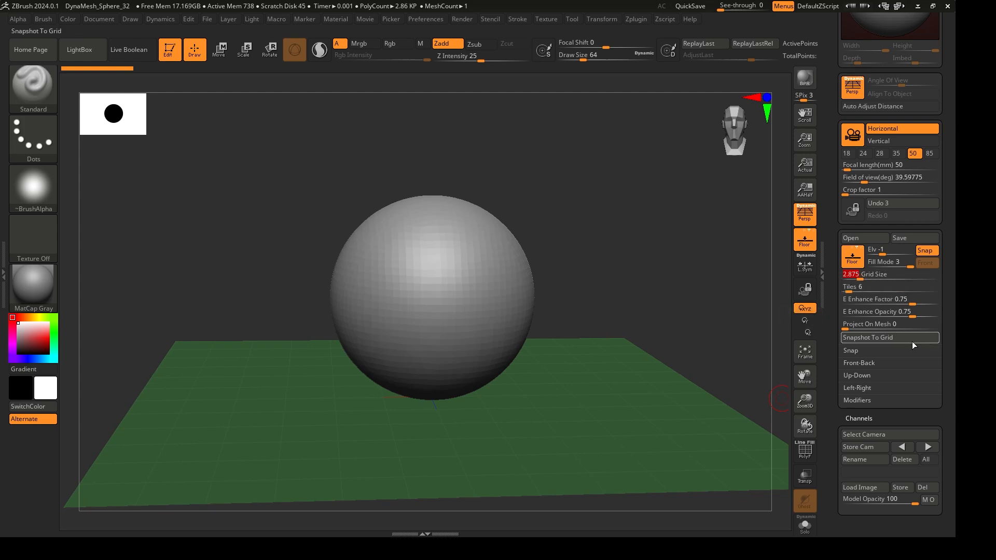
Import skull.jpg as Map1 of the Front-Back grid plane and face the view to the front.
click(877, 361)
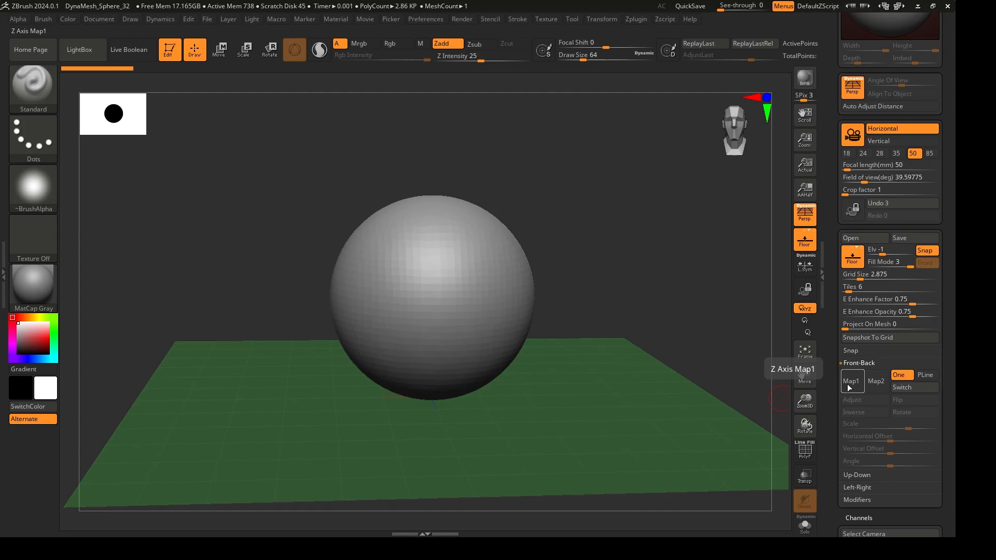
click(848, 384)
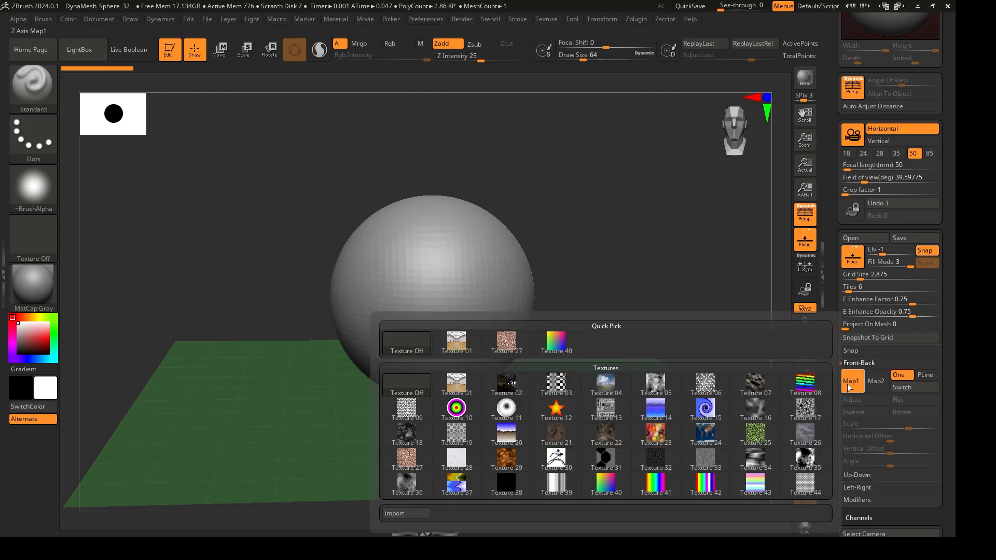
mouse_move(553, 439)
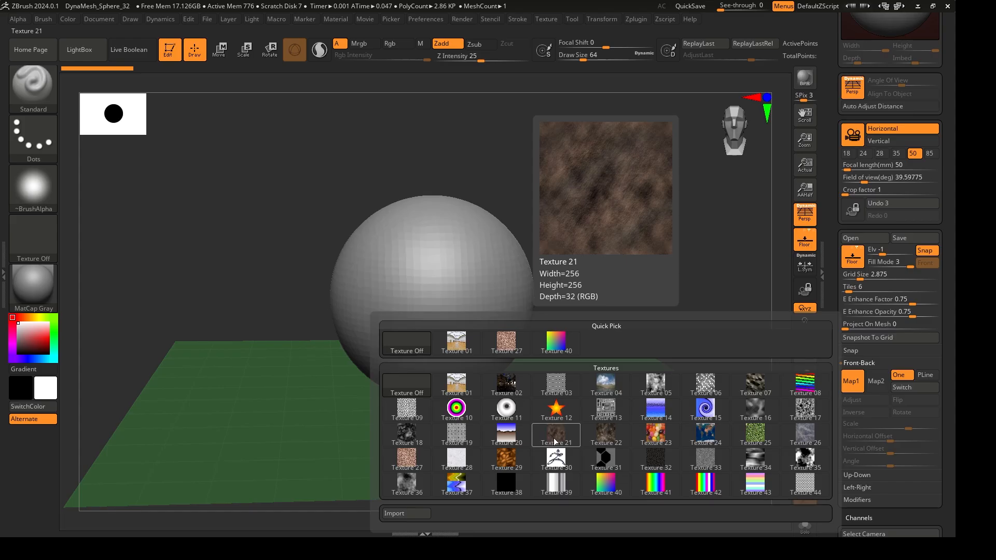
click(427, 514)
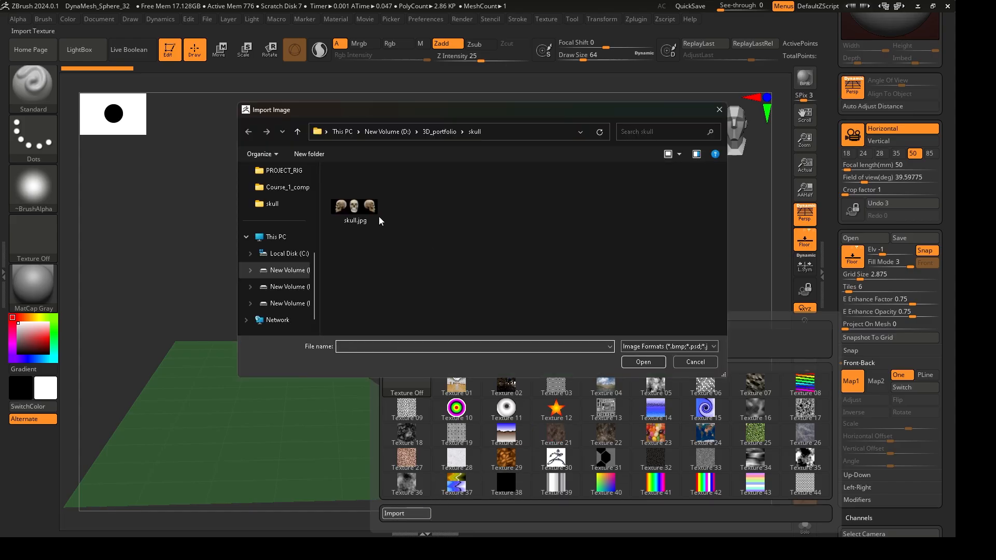
click(371, 211)
double_click(371, 210)
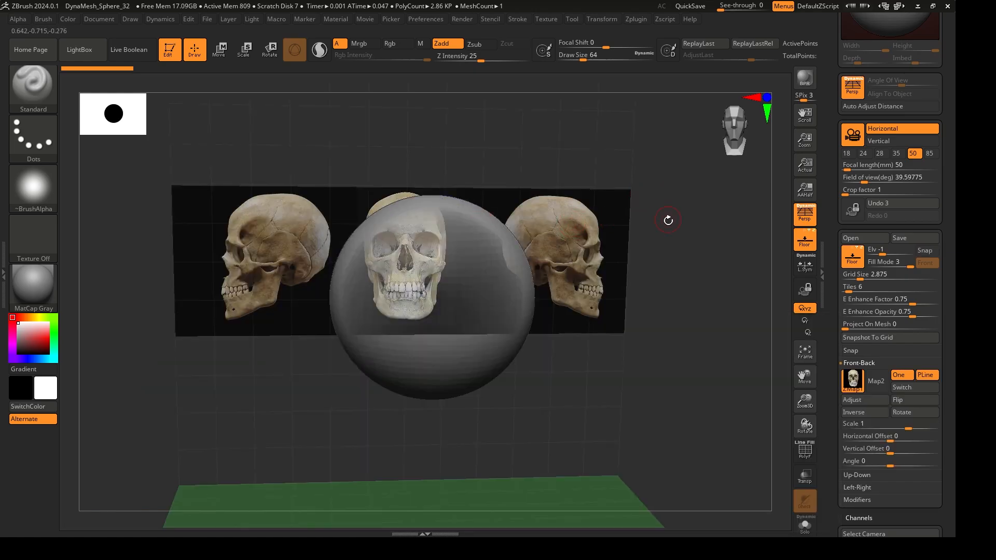
shift+drag(679, 246, 651, 230)
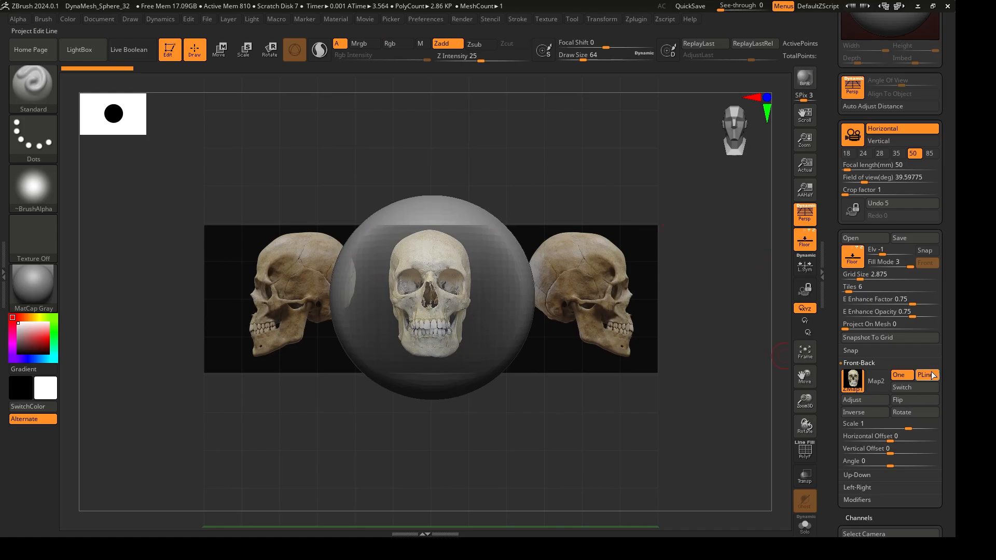
Open the crop and adjust settings of the Front-Back reference image and close them.
drag(954, 381, 953, 293)
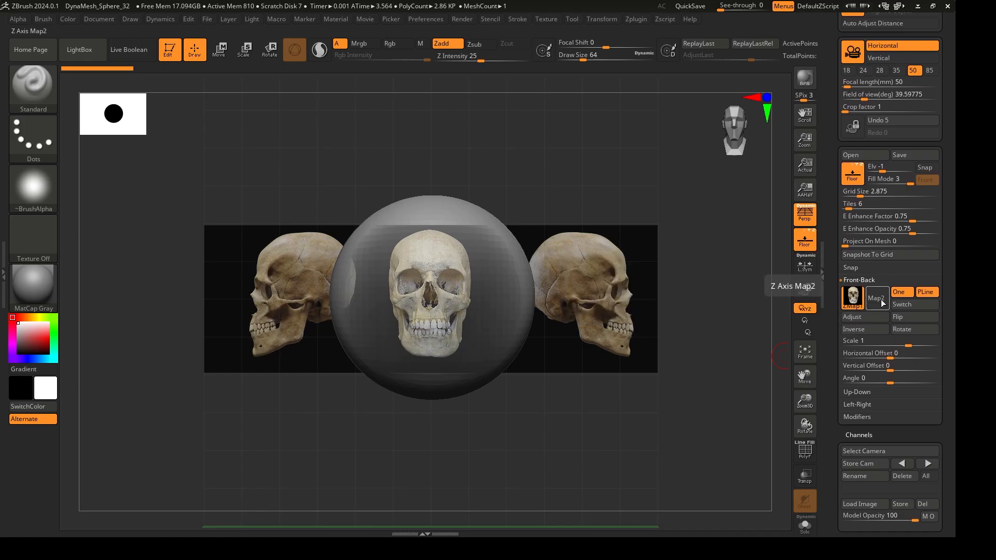
click(876, 319)
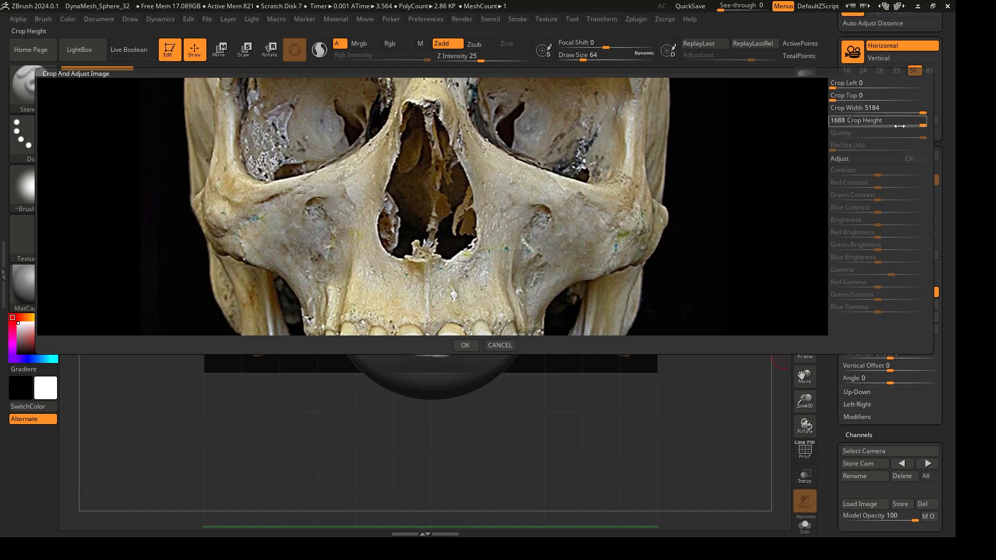
key(Return)
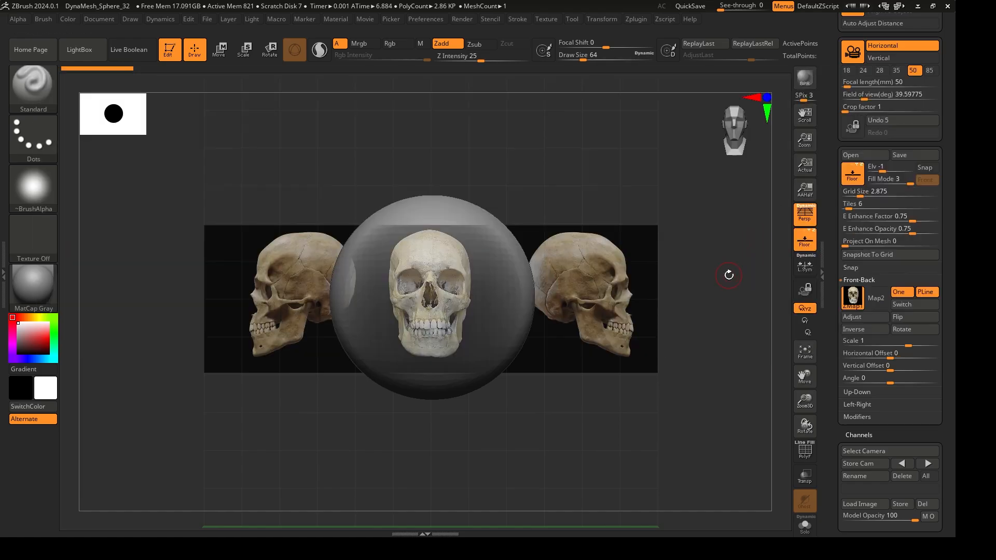
Set the Front-Back image's scale to about 1.354, horizontal offset to about 0.022, vertical offset to about 0.026 and angle to 0.
drag(907, 341, 919, 342)
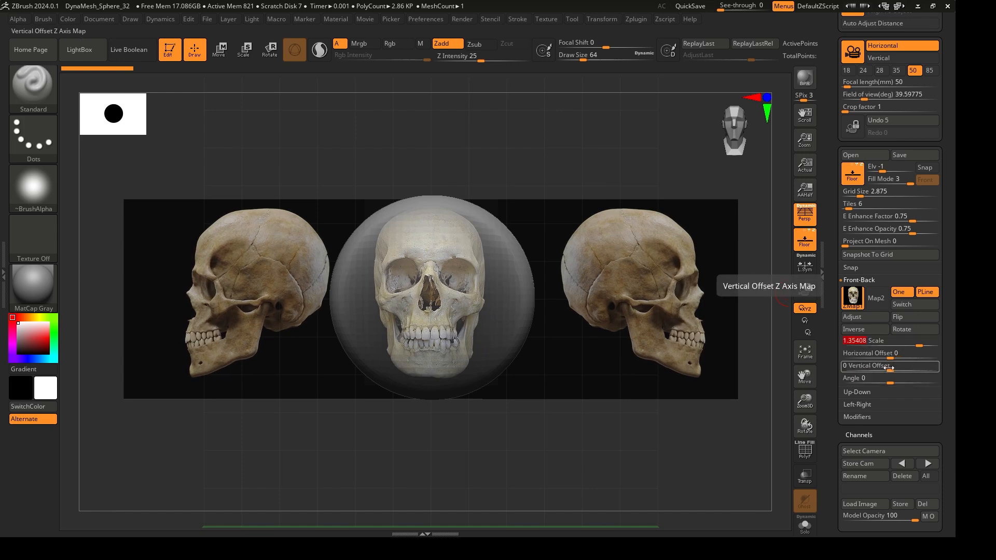
mouse_move(890, 367)
mouse_down()
mouse_move(907, 358)
mouse_move(898, 357)
mouse_move(907, 380)
mouse_move(896, 379)
mouse_up()
text(0)
key(Return)
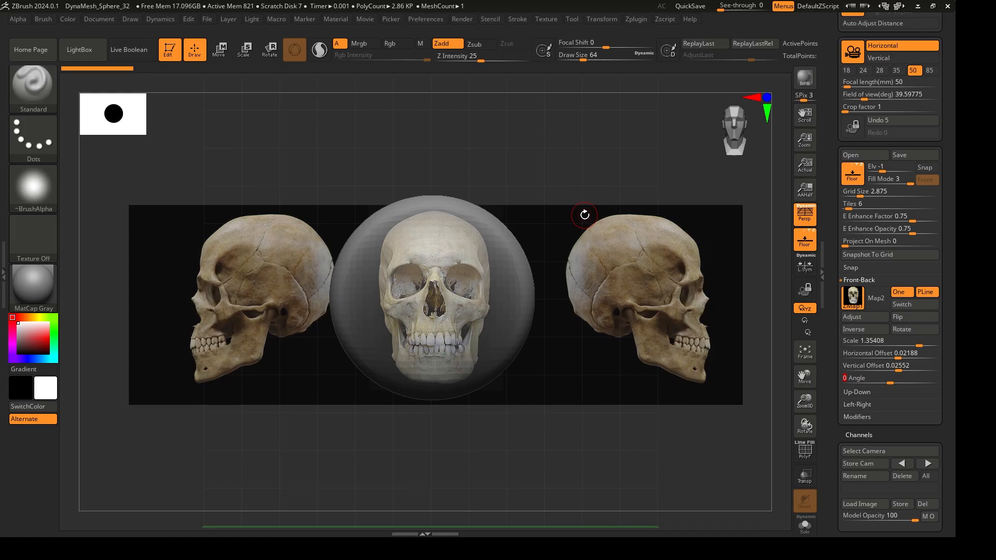
Import skull.jpg as Map1 of the Left-Right grid plane.
click(850, 406)
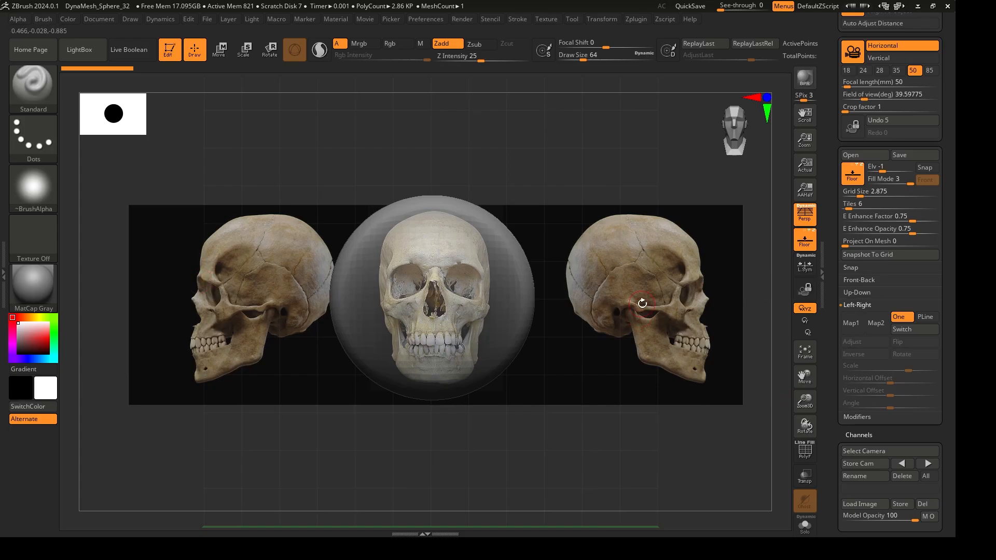
click(852, 324)
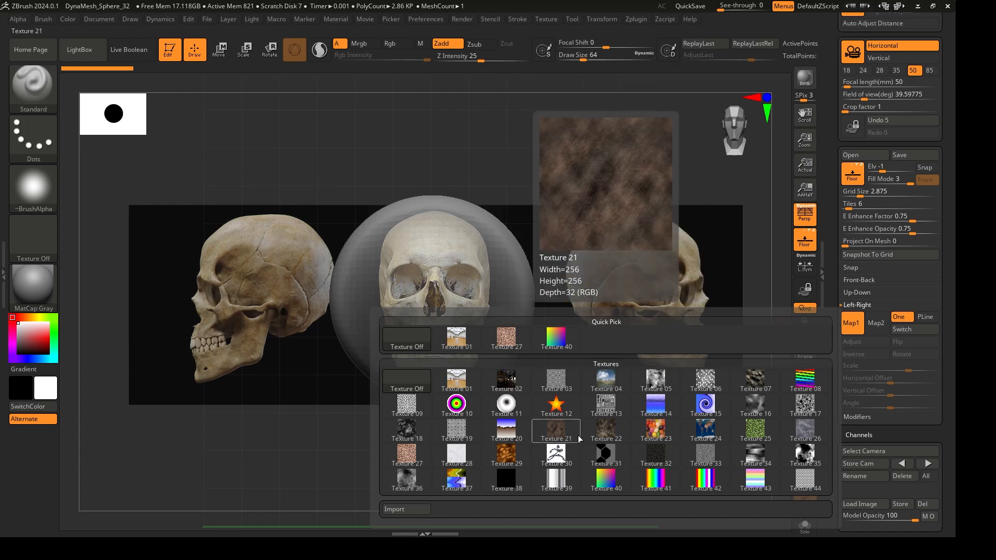
click(397, 509)
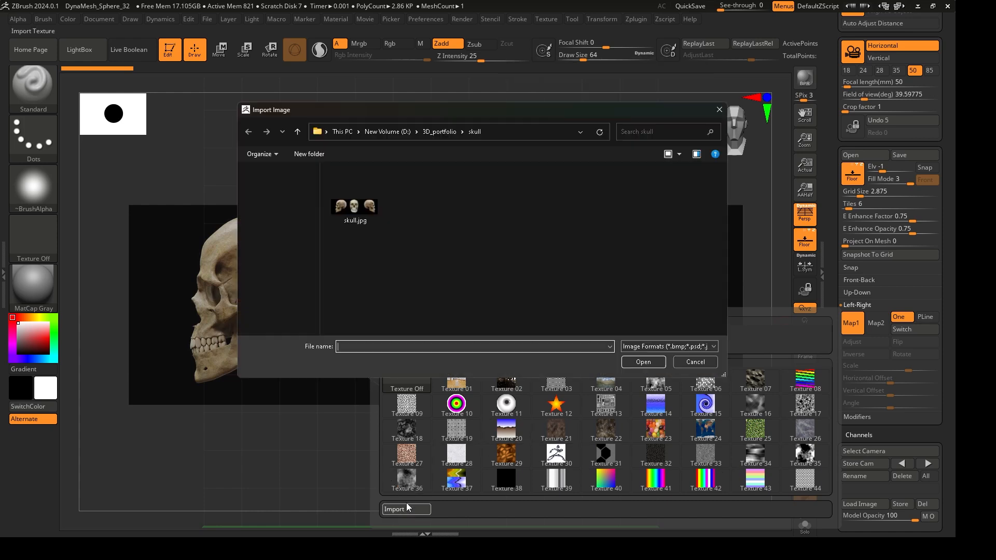
double_click(358, 219)
drag(566, 325, 629, 333)
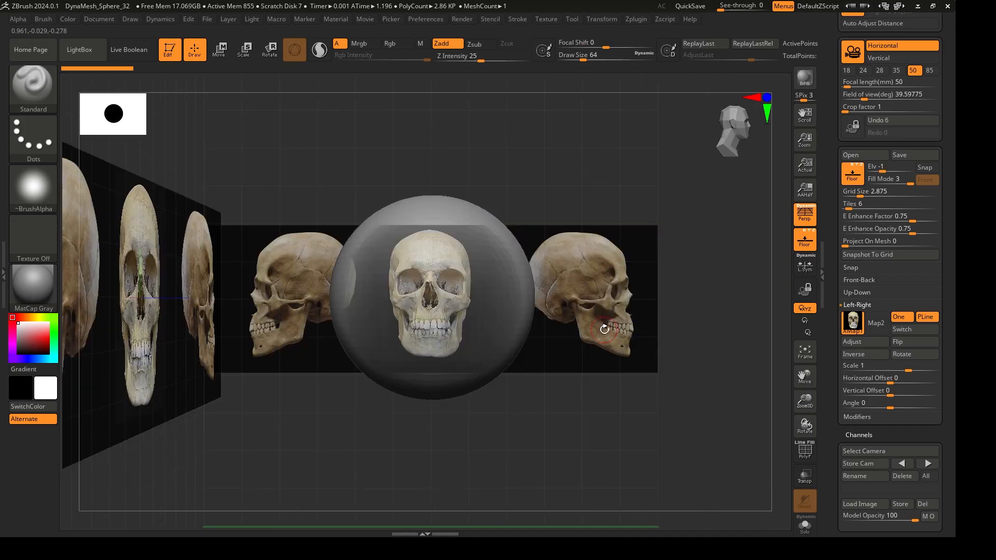
mouse_move(592, 324)
ctrl+right_down()
mouse_move(596, 340)
mouse_move(604, 314)
mouse_move(563, 329)
mouse_move(610, 359)
ctrl+right_up()
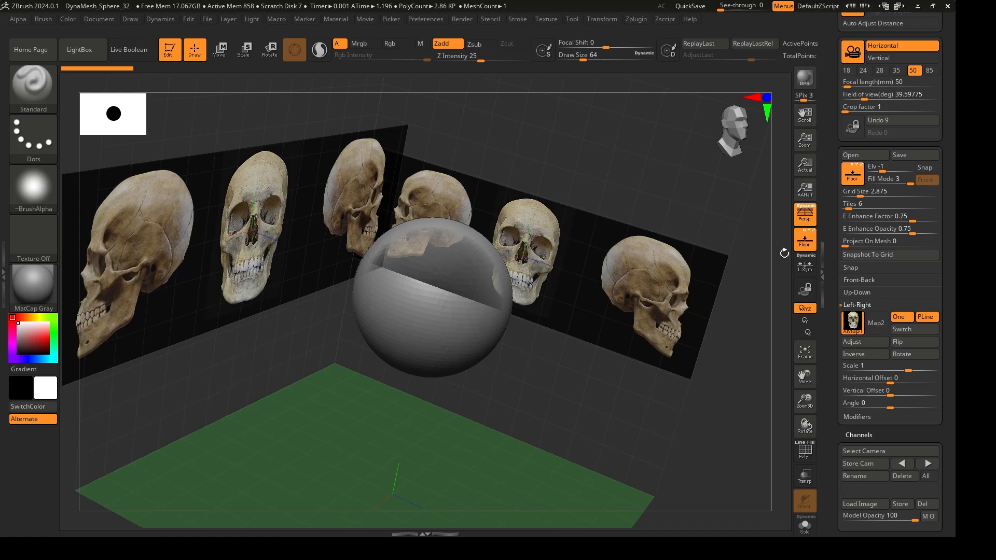
Set the scale of the Front-Back reference image to 1.
click(872, 283)
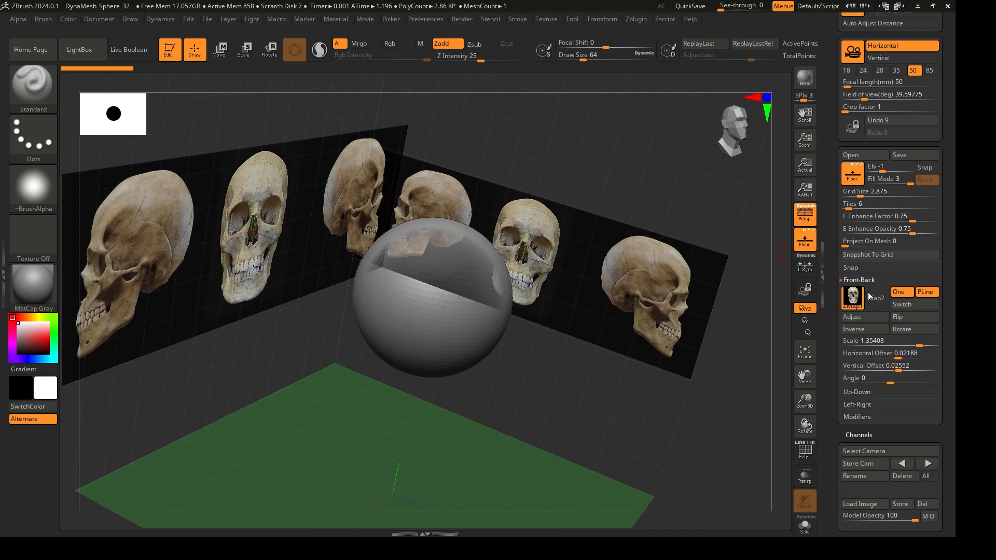
click(895, 342)
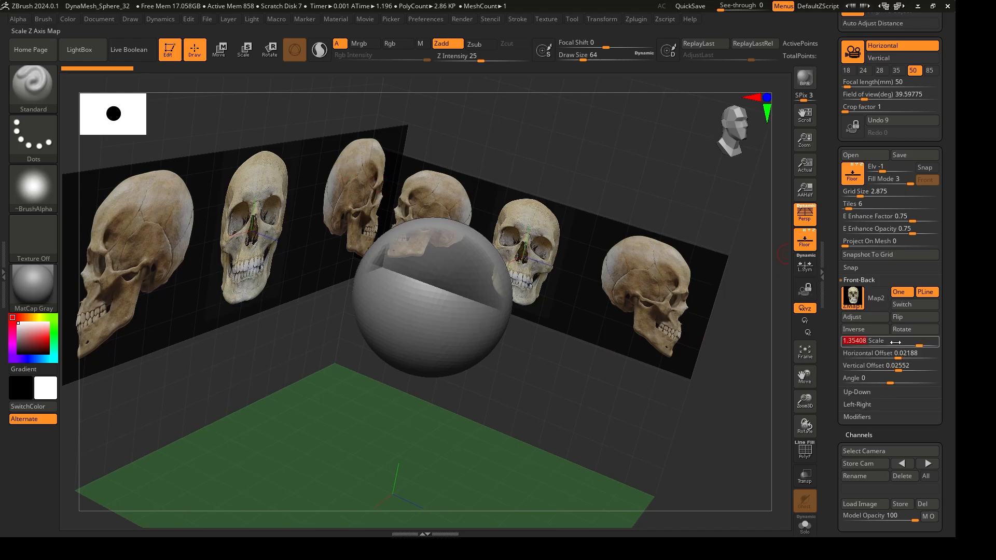
text(1)
key(Return)
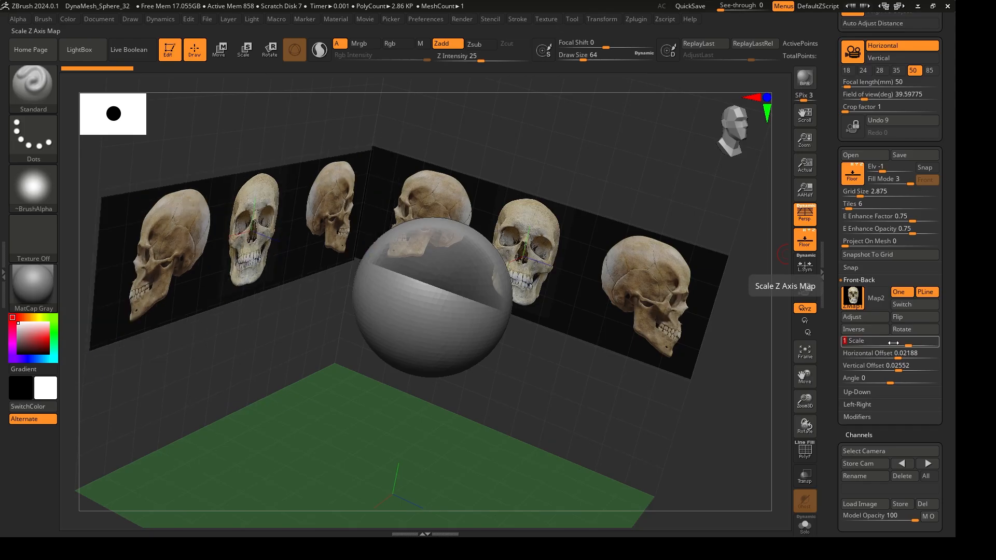
Set the vertical offset of the Front-Back reference image to 0.
click(923, 361)
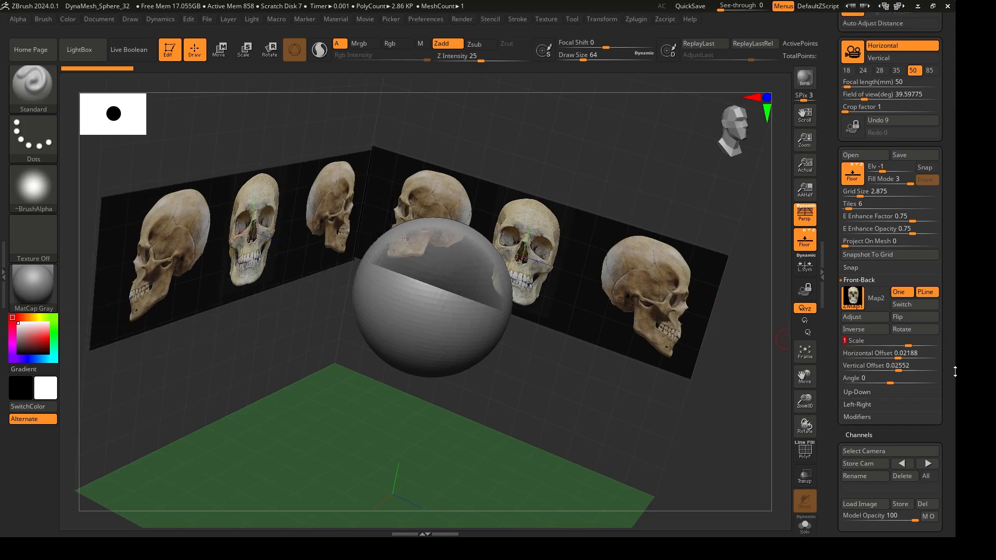
click(919, 356)
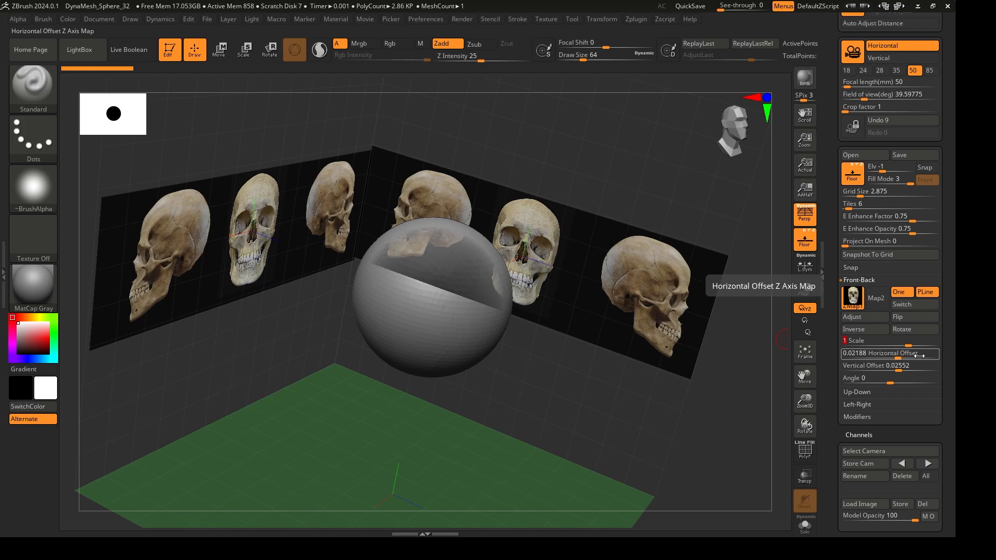
click(912, 368)
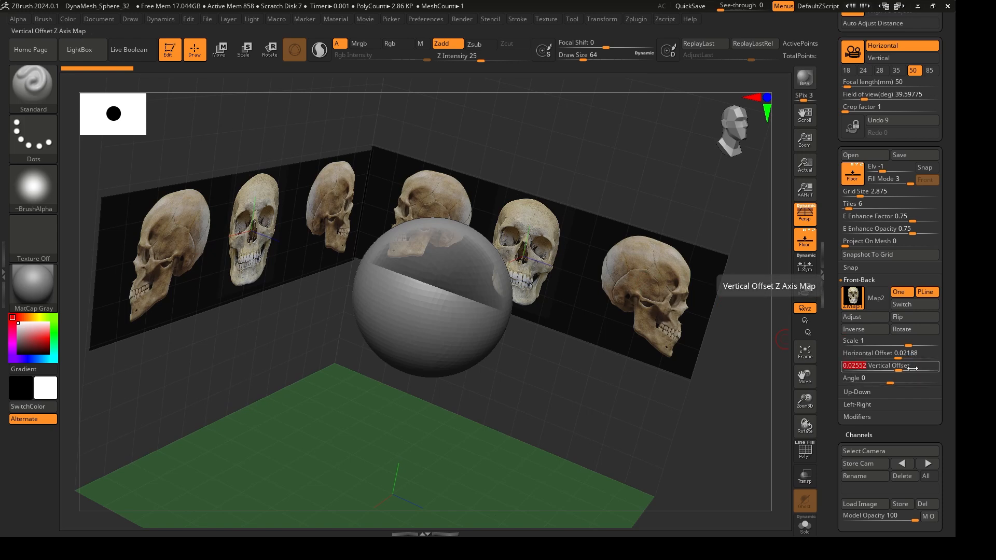
text(0)
Snap the view to the front of the sphere and turn off perspective.
drag(578, 232, 549, 258)
alt+drag(502, 295, 673, 275)
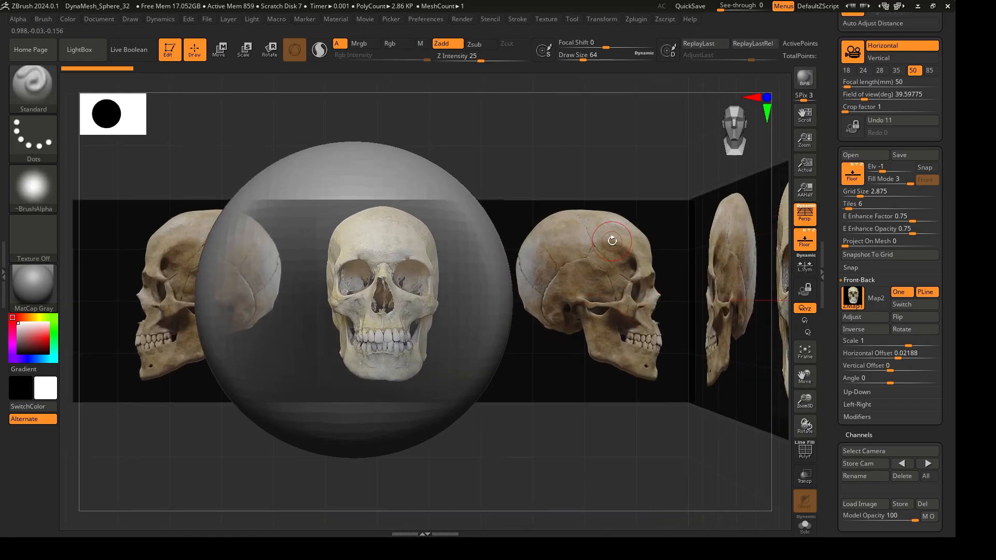
click(798, 220)
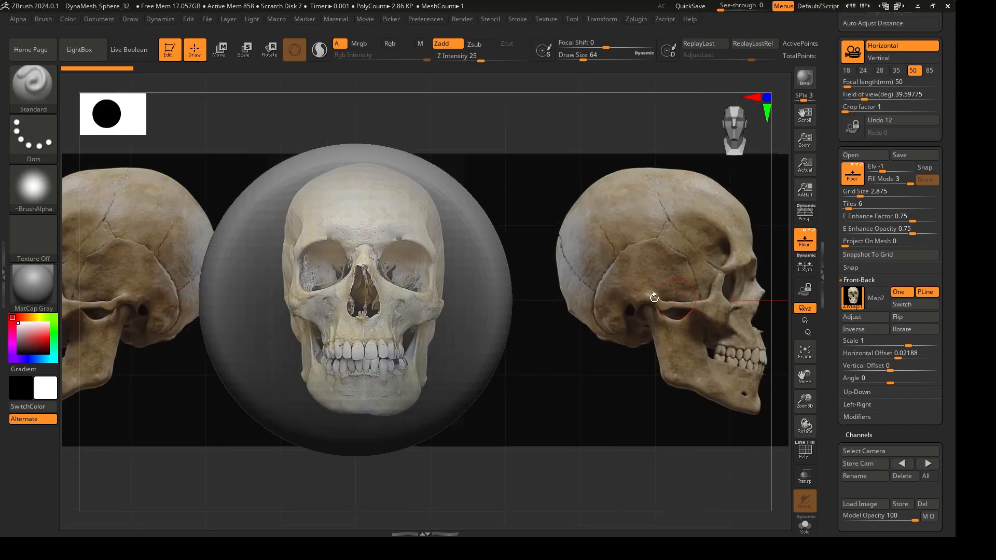
alt+drag(568, 290, 484, 275)
Move and uniformly shrink the sphere with the gizmo to fit the cranium of the front-view skull reference.
key(w)
drag(339, 297, 388, 298)
drag(404, 242, 404, 234)
drag(408, 291, 401, 289)
drag(400, 236, 401, 202)
drag(405, 259, 338, 257)
From the side view, move the sphere over the cranium of the profile skull that faces the same way.
drag(466, 331, 549, 344)
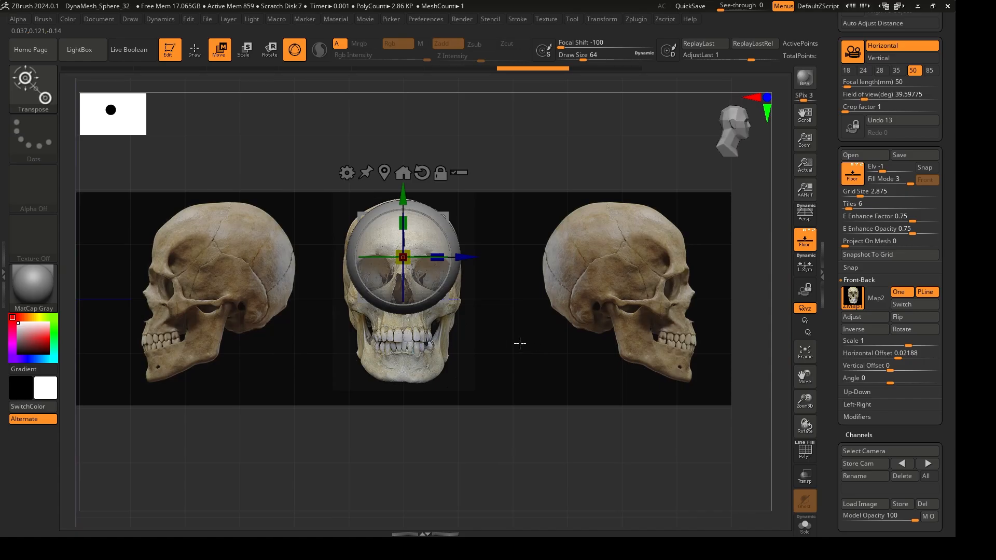
drag(472, 259, 680, 272)
drag(615, 257, 629, 270)
drag(611, 200, 612, 213)
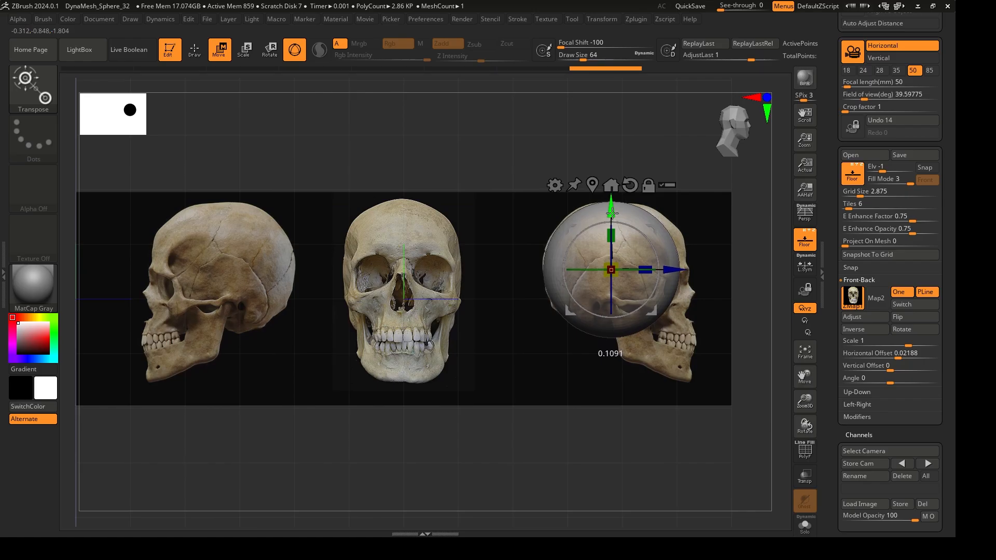
mouse_move(711, 277)
shift+mouse_down()
mouse_move(673, 277)
mouse_move(717, 276)
shift+mouse_up()
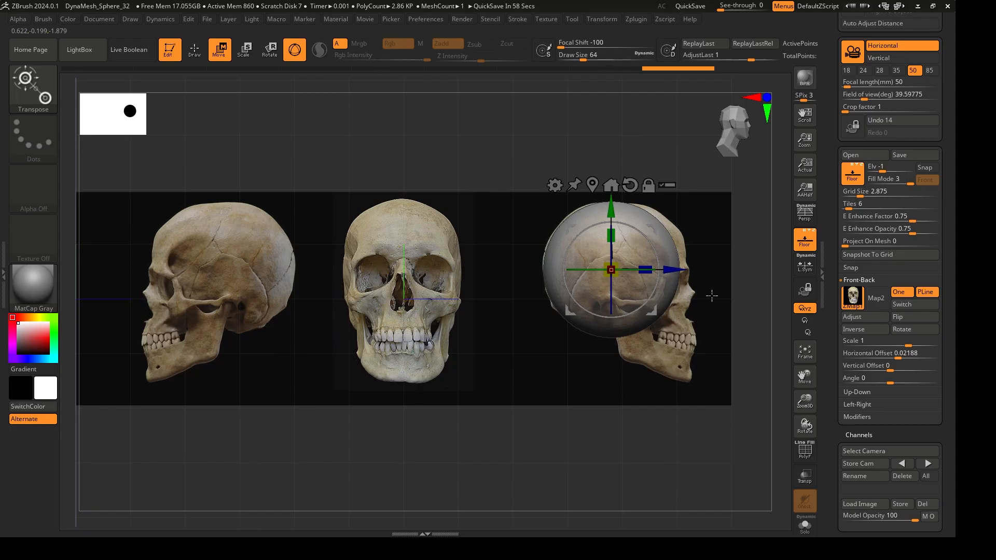
Reshape the sphere to the cranium outline in side and front views using the Move brush at draw size about 311.
key(b)
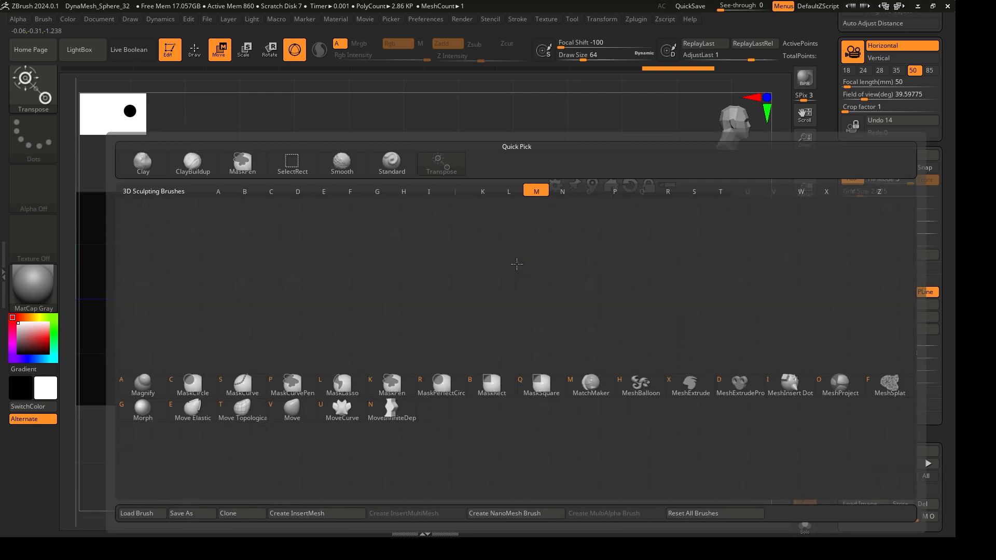
key(m)
key(v)
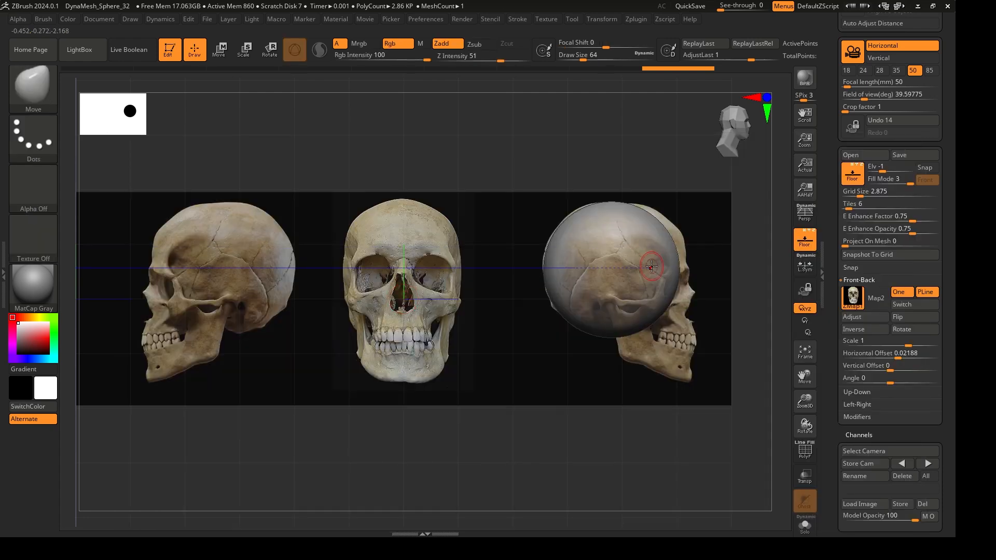
key(s)
drag(638, 269, 771, 285)
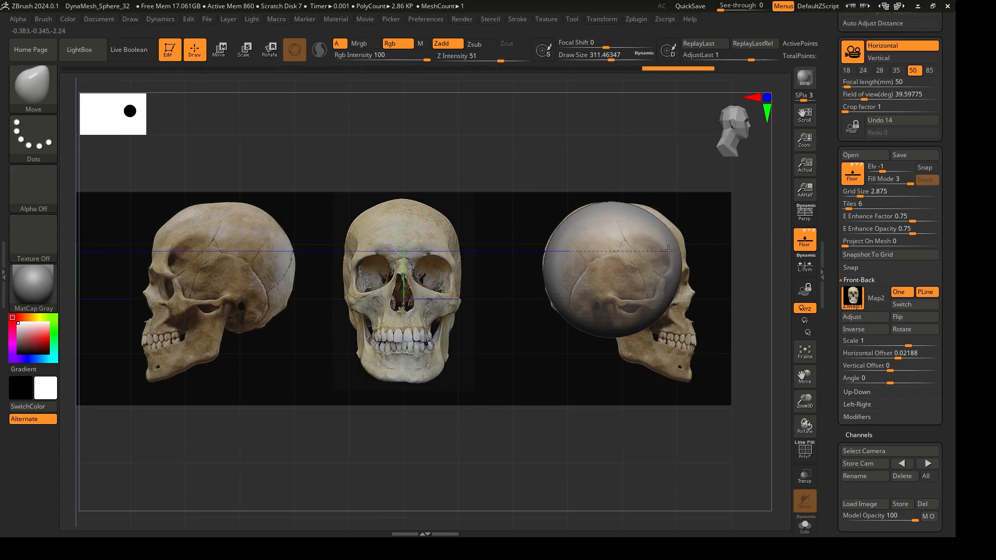
drag(666, 228, 678, 240)
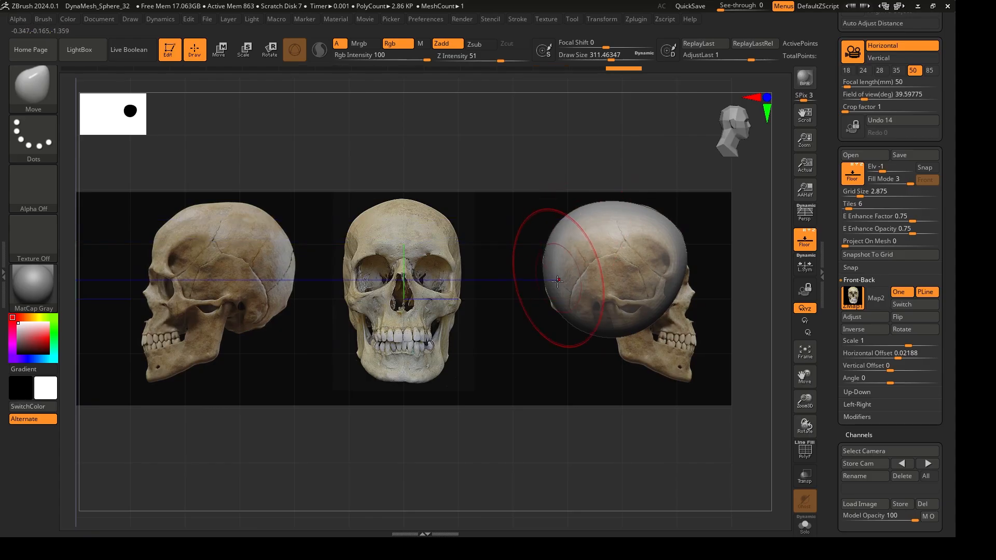
shift+drag(685, 189, 639, 192)
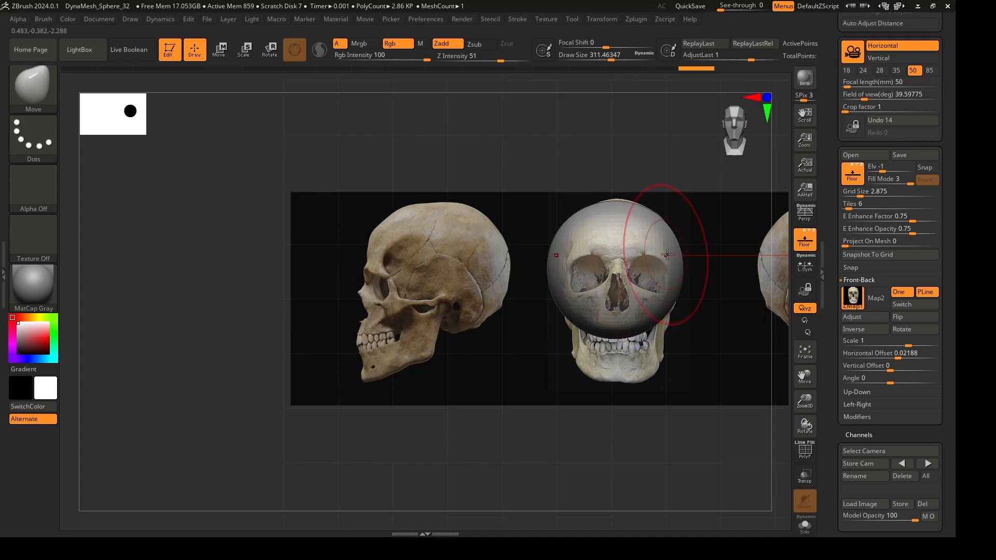
drag(678, 259, 662, 267)
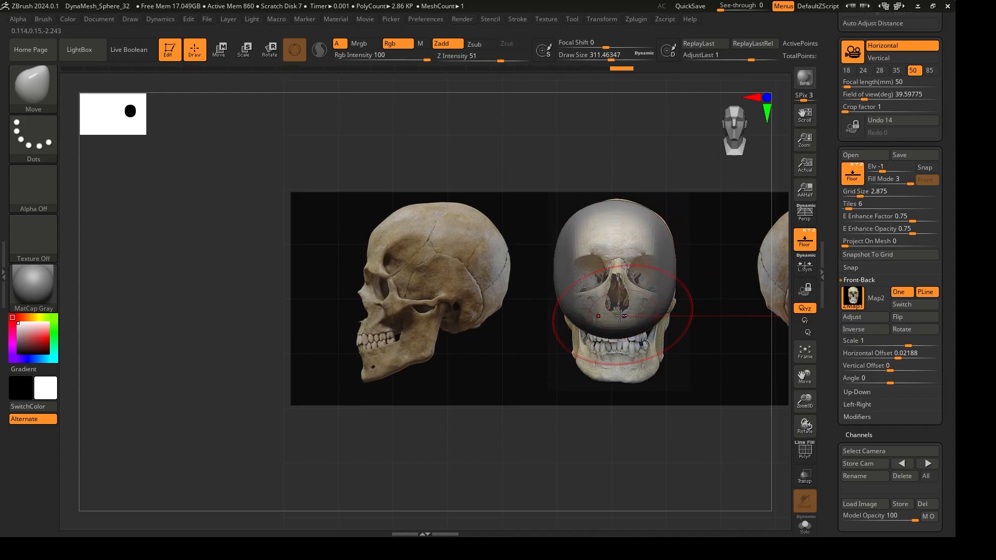
Mask the lower front of the head form and invert the mask.
drag(534, 301, 611, 281)
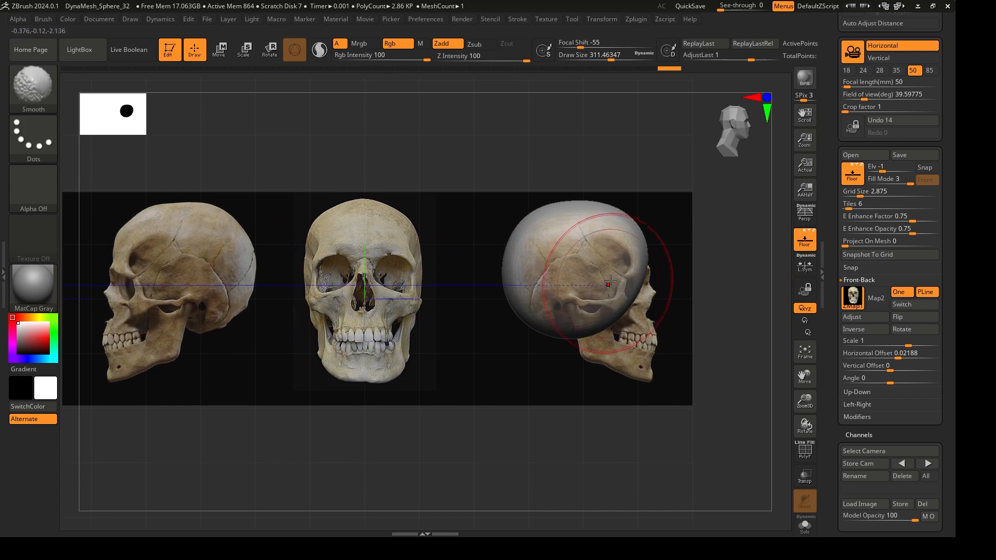
mouse_move(716, 273)
mouse_down()
mouse_move(605, 308)
mouse_move(622, 306)
mouse_up()
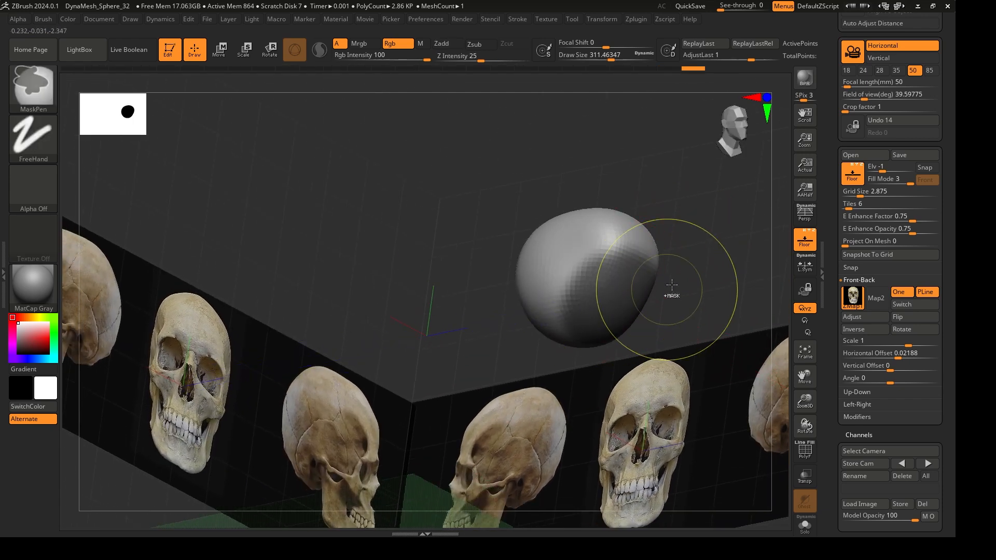
ctrl+click(710, 270)
drag(712, 269, 738, 296)
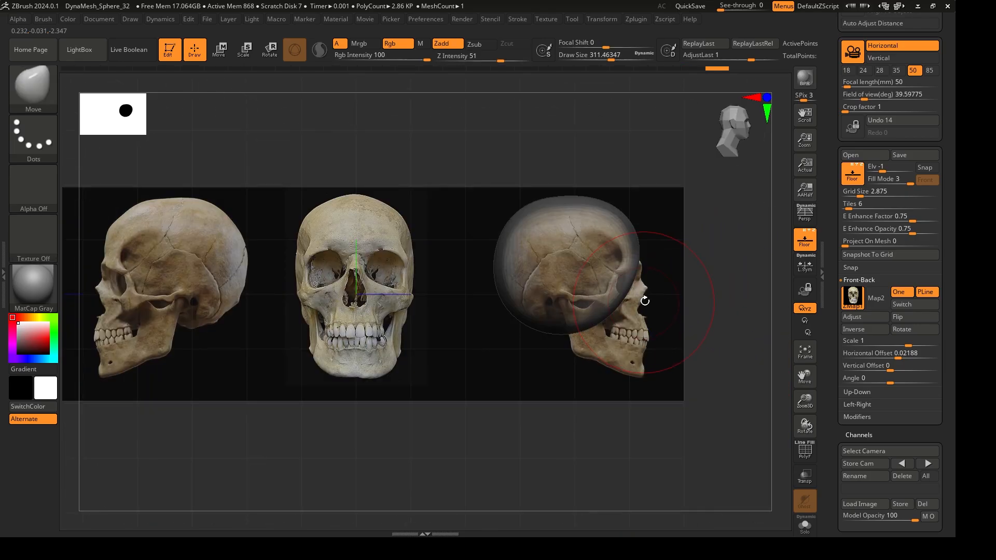
Reposition the gizmo at the face and pull the unmasked area down to the chin of the profile reference.
key(w)
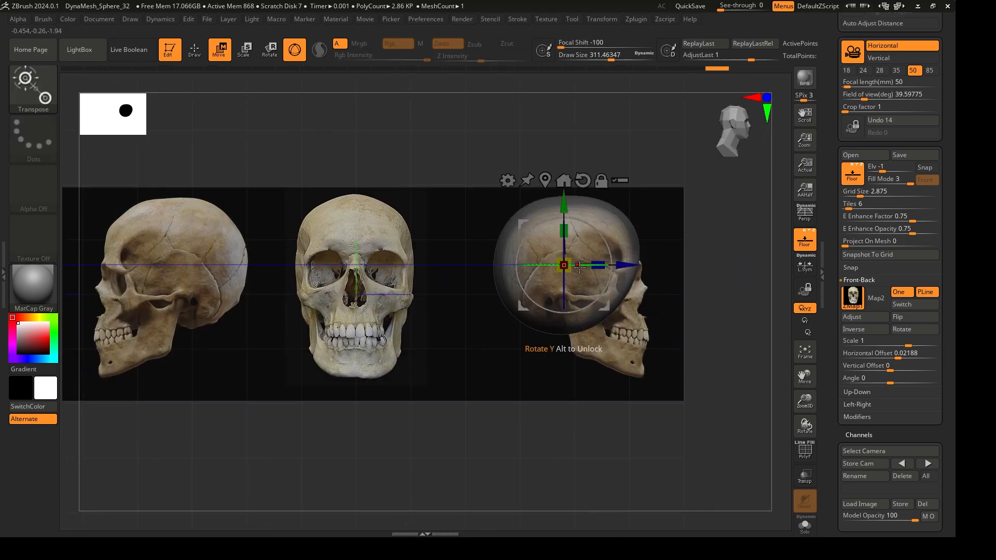
alt+drag(626, 264, 676, 275)
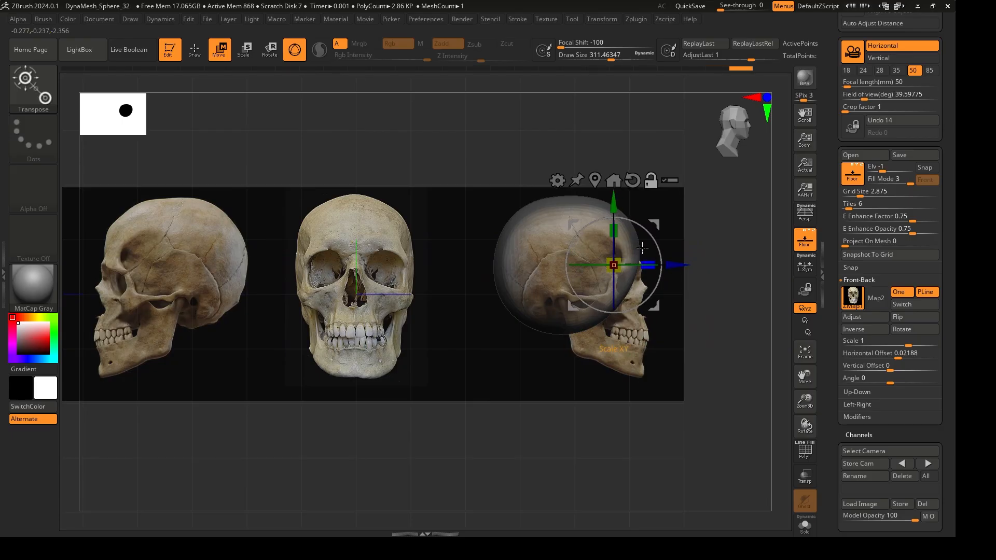
alt+drag(614, 206, 625, 295)
mouse_move(677, 359)
mouse_down()
mouse_move(687, 362)
mouse_move(678, 363)
mouse_up()
drag(616, 295, 617, 304)
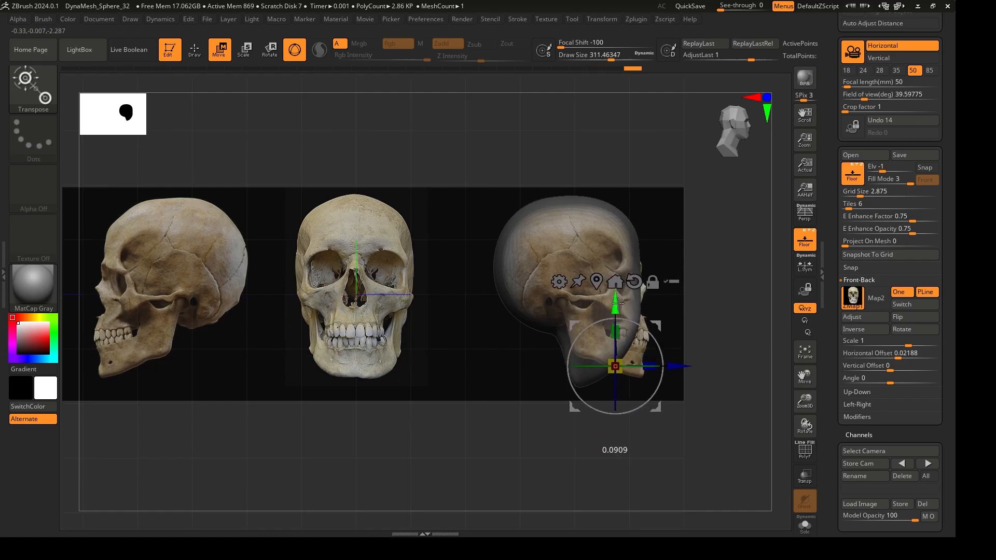
mouse_move(650, 337)
mouse_down()
mouse_move(659, 354)
mouse_move(654, 337)
mouse_up()
Shape the pulled-down jaw and the base of the cranium to the profile reference with the Move brush.
key(b)
key(m)
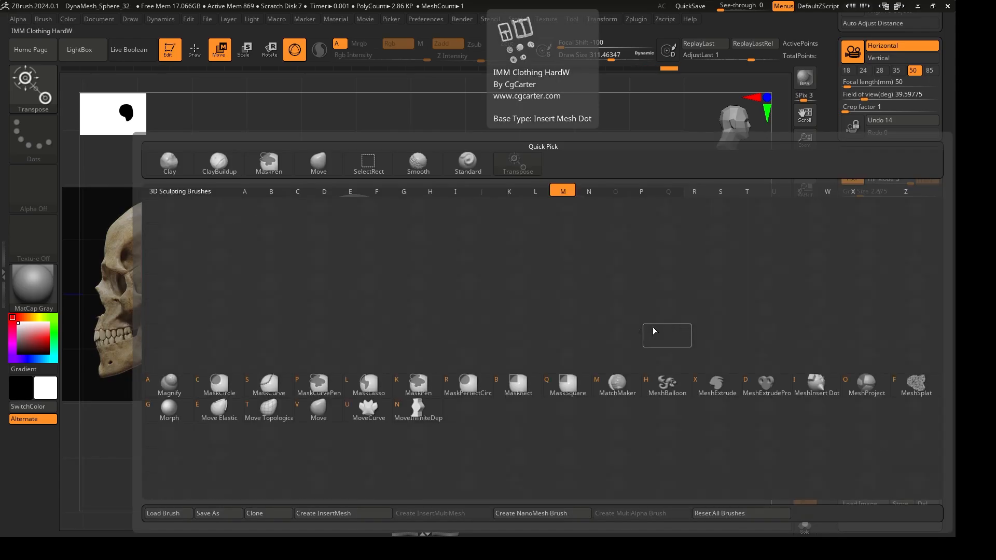
key(v)
drag(625, 342, 640, 375)
drag(641, 365, 645, 369)
mouse_move(582, 383)
mouse_down()
mouse_move(574, 356)
mouse_move(614, 376)
mouse_up()
drag(560, 335, 538, 322)
Clear the mask and refine the skull base, jaw and face outline against the side and front references.
ctrl+drag(693, 238, 710, 258)
drag(556, 329, 553, 322)
mouse_move(570, 366)
mouse_down()
mouse_move(582, 350)
mouse_move(637, 360)
mouse_up()
drag(643, 320, 636, 285)
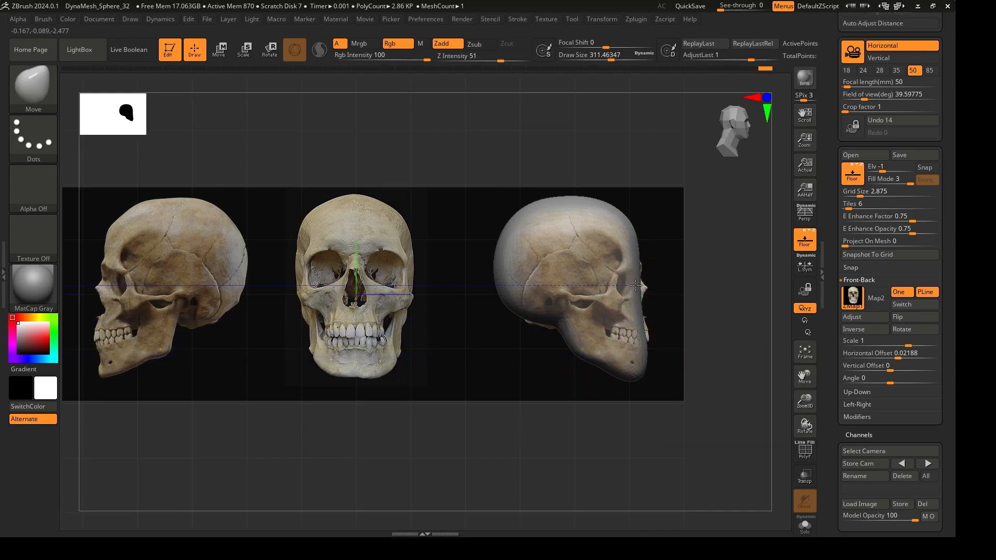
drag(721, 288, 652, 266)
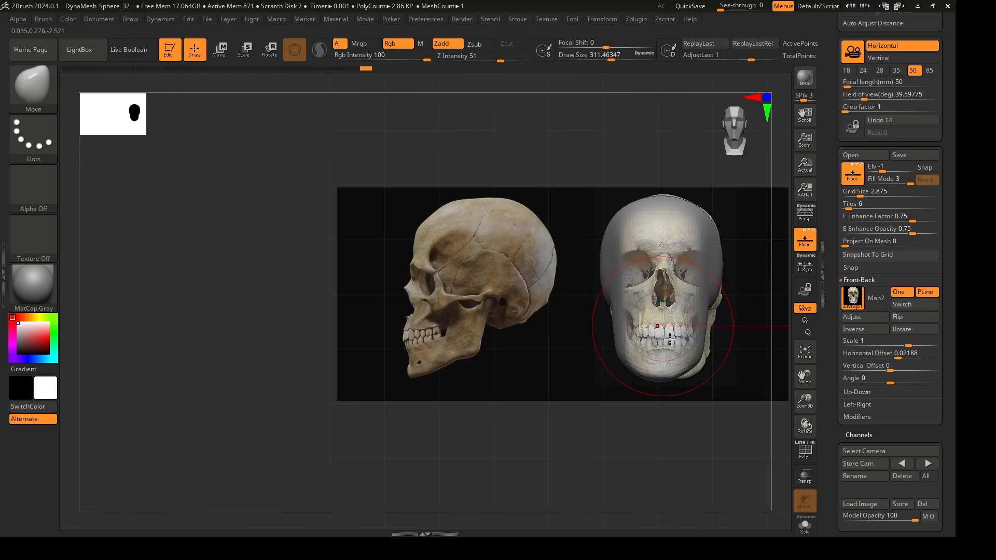
drag(693, 343, 700, 356)
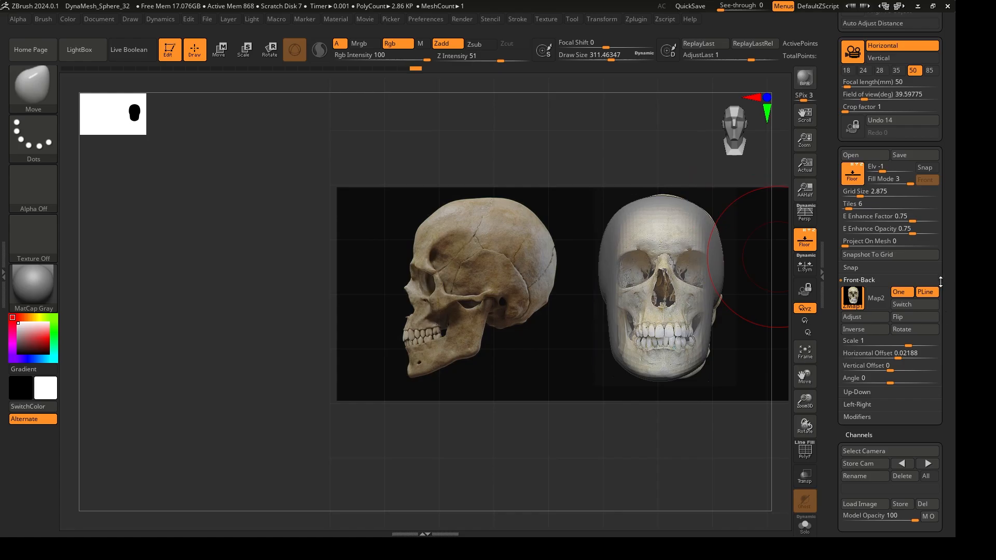
Set the edge enhance opacity to about 0.687 and enhance factor to about 0.311, and toggle the floor grid off and on.
mouse_move(908, 232)
mouse_down()
mouse_move(855, 230)
mouse_move(908, 231)
mouse_move(893, 219)
mouse_move(826, 216)
mouse_move(867, 219)
mouse_up()
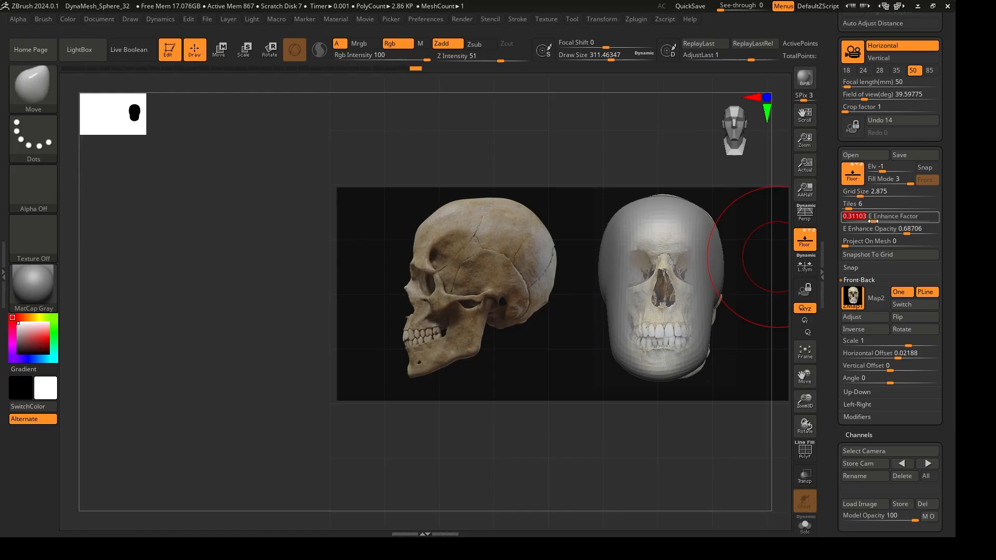
click(852, 174)
click(849, 175)
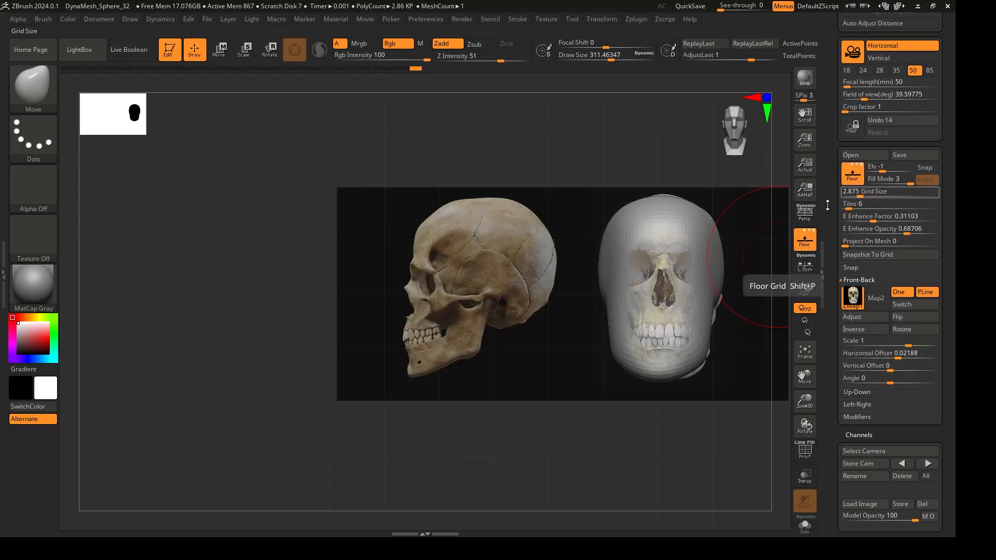
click(805, 240)
click(805, 240)
Examine the head form against the reference planes from the front and from an angled view.
ctrl+right_drag(580, 165, 433, 174)
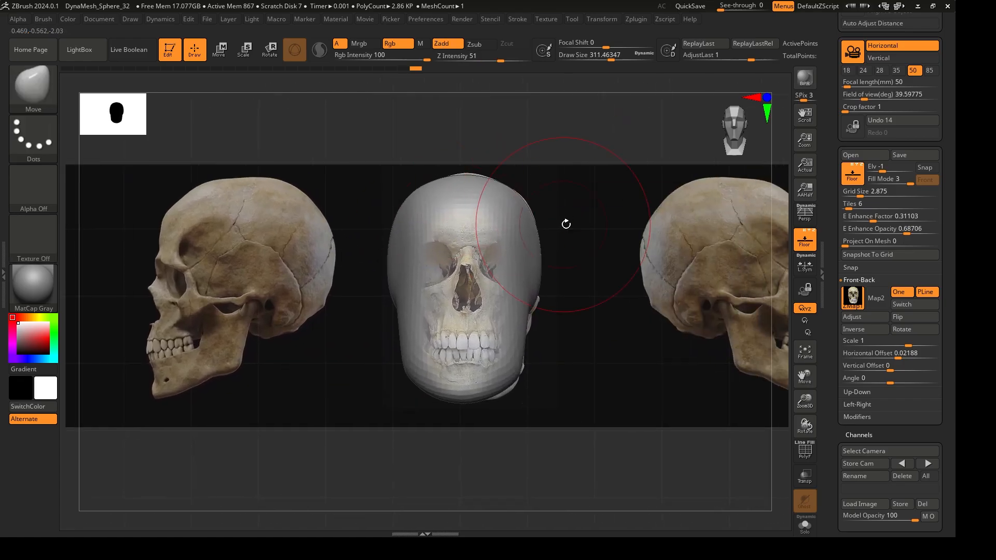
click(806, 197)
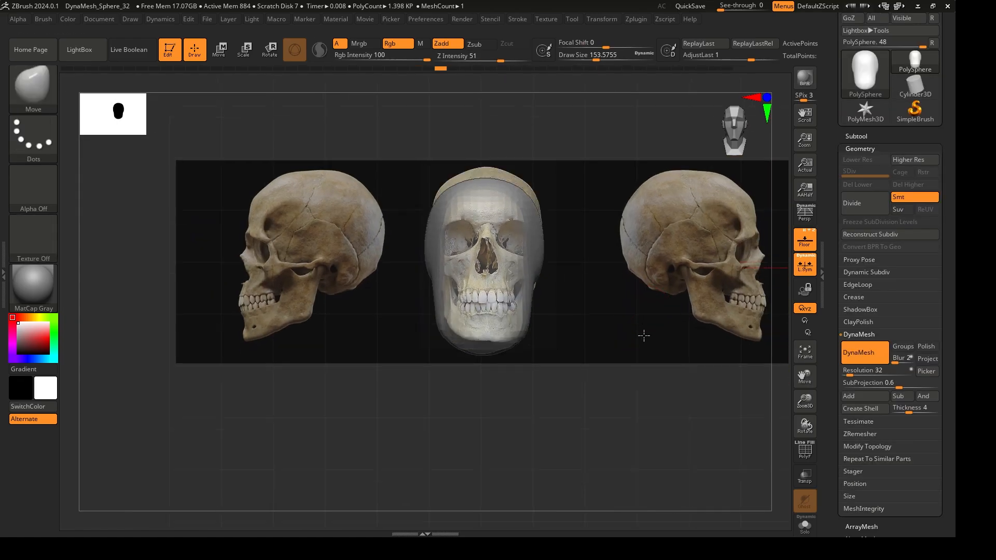
mouse_move(642, 335)
mouse_down()
mouse_move(673, 362)
mouse_move(658, 338)
mouse_move(645, 338)
mouse_move(662, 344)
mouse_up()
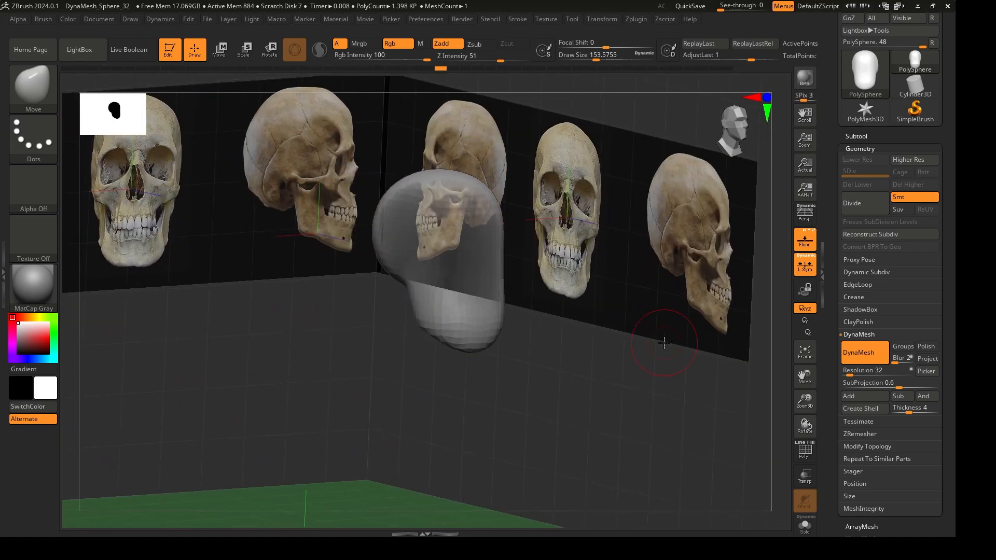